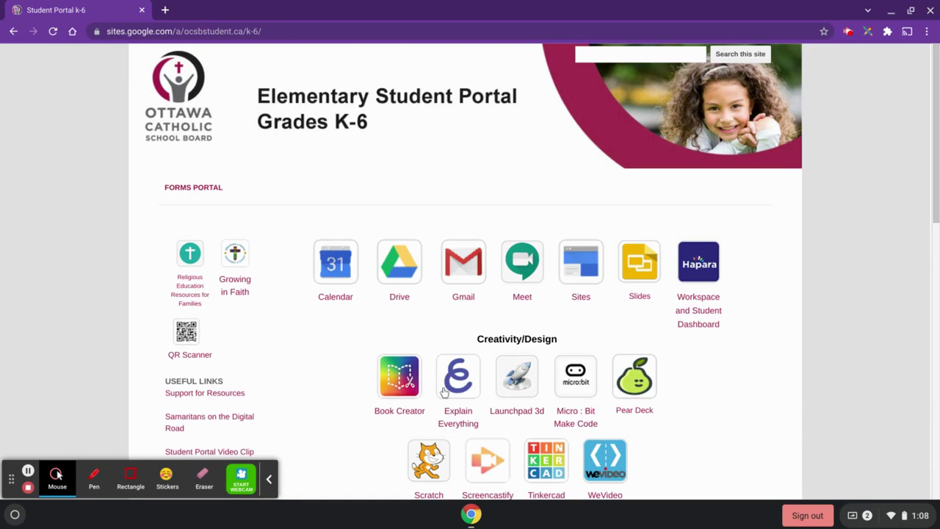
# Step: Scroll the Elementary Student Portal and launch Google Drive in a new tab
pyautogui.moveTo(318, 444); pyautogui.dragTo(265, 479)
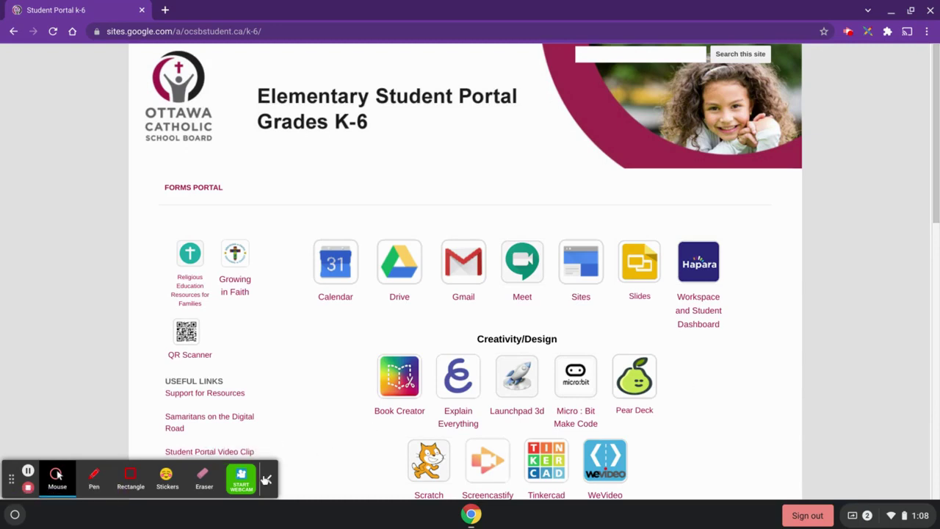
pyautogui.click(269, 479)
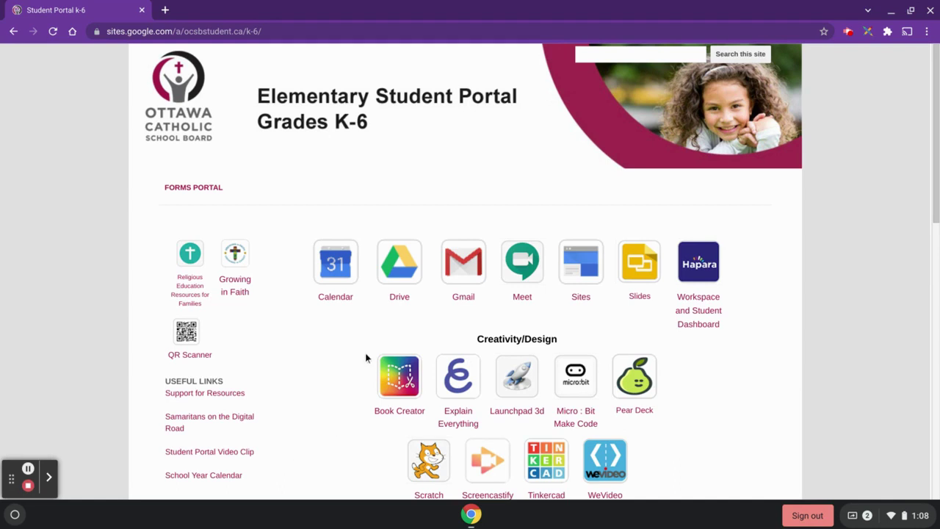
pyautogui.click(396, 279)
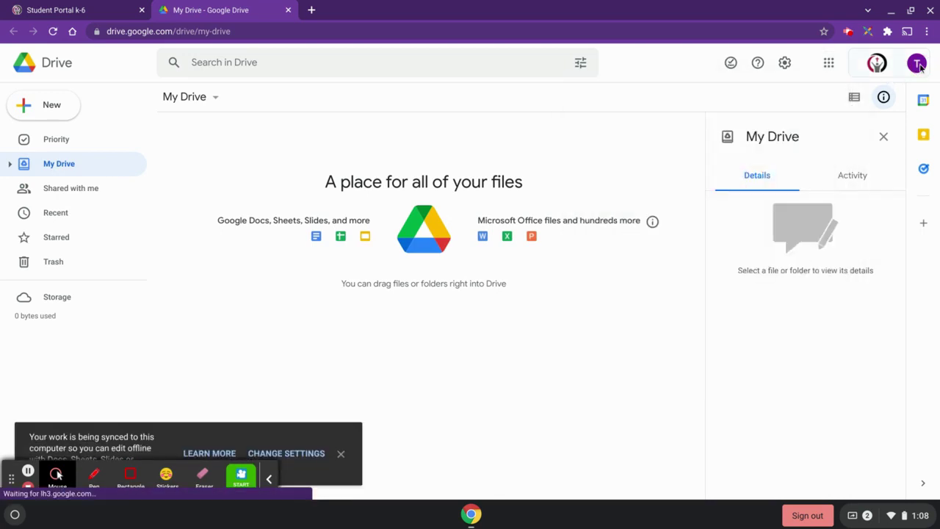
# Step: Check the signed-in student account's e-mail in Drive, then return to the Student Portal tab
pyautogui.click(917, 68)
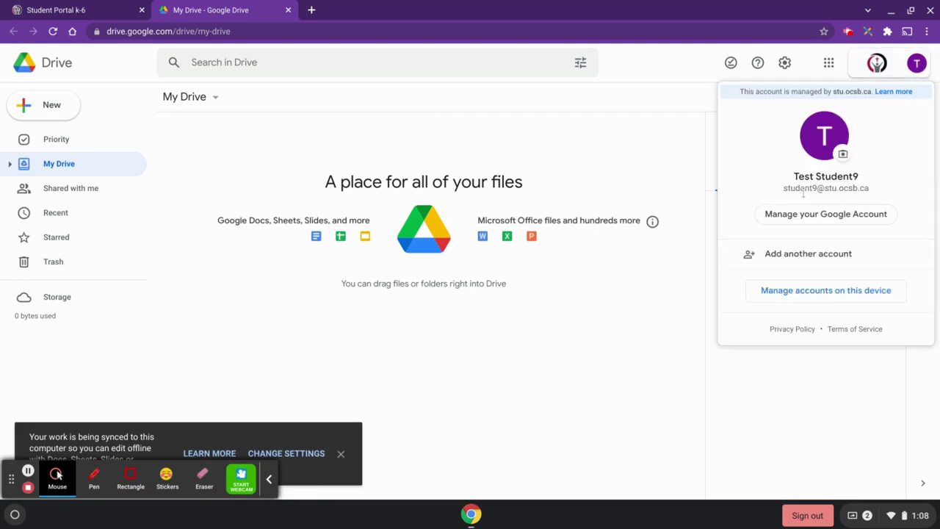
pyautogui.click(783, 190)
pyautogui.moveTo(783, 189); pyautogui.dragTo(888, 193)
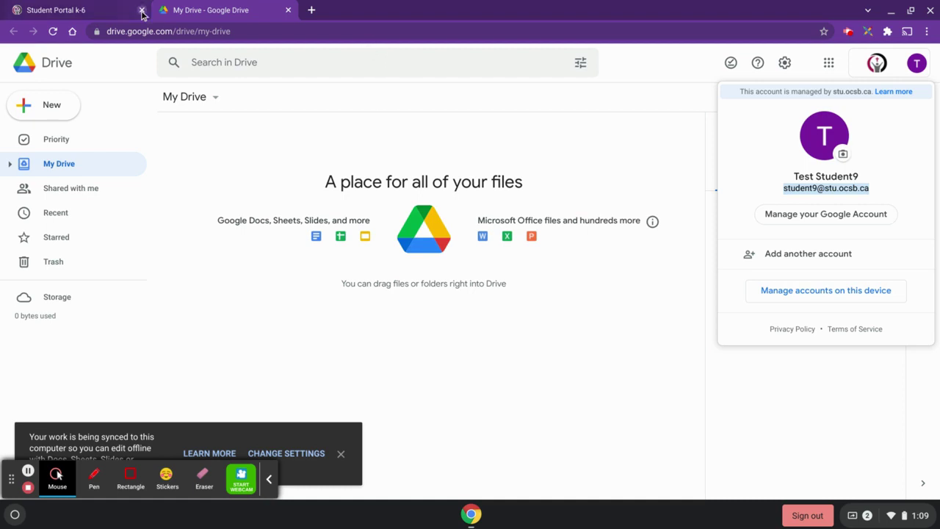
pyautogui.click(108, 14)
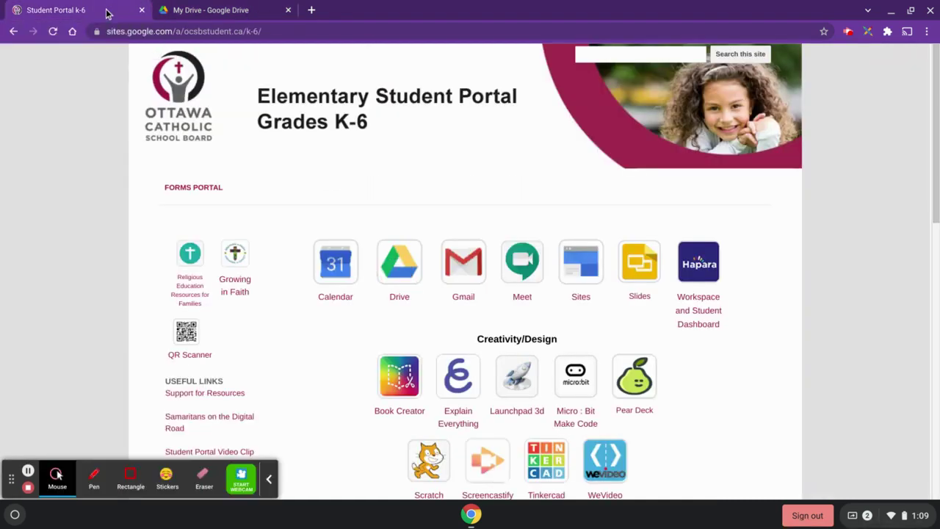
# Step: Close the My Drive tab and launch Google Meet in a new tab from the portal
pyautogui.click(288, 10)
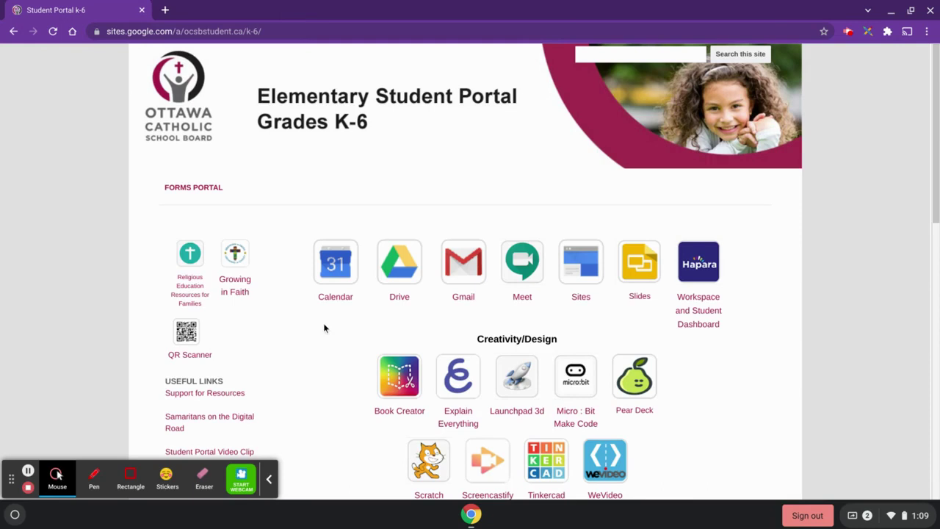
pyautogui.click(271, 479)
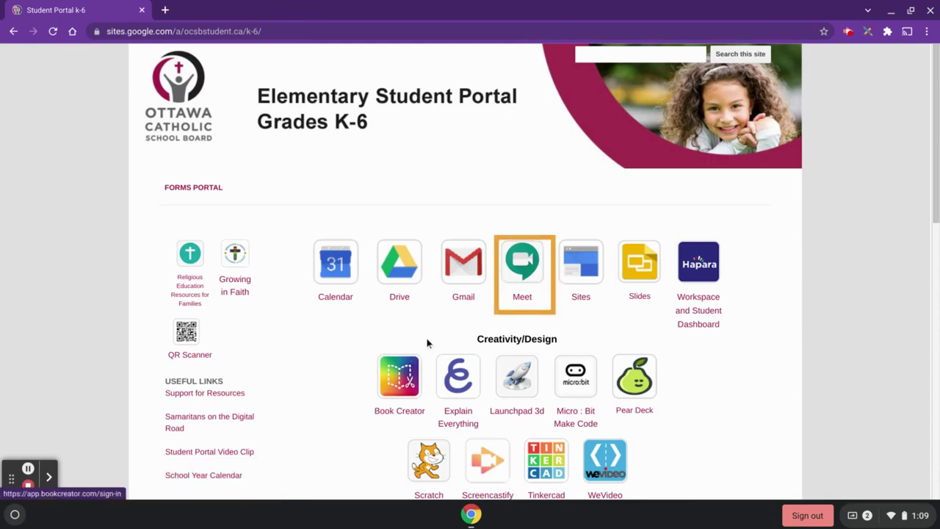
pyautogui.click(522, 263)
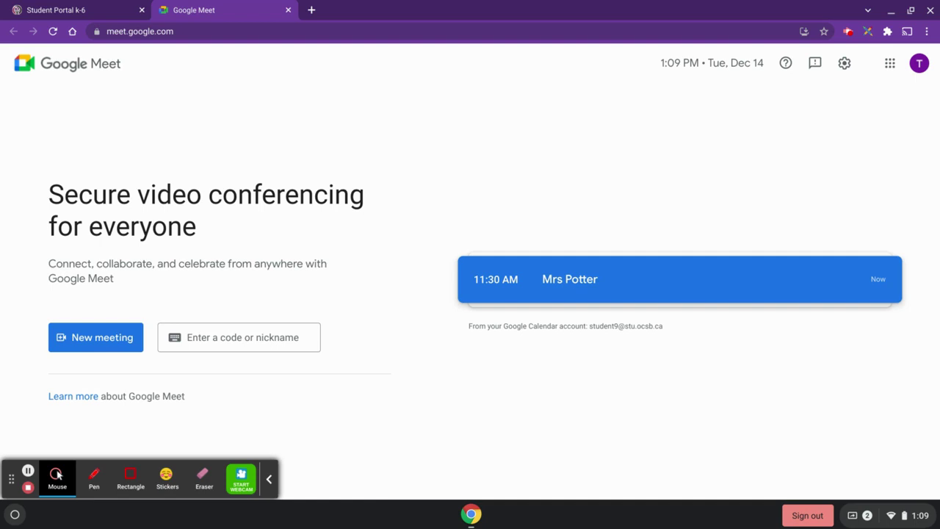
# Step: Enter the teacher's meeting lobby, always allow camera, microphone and notifications, then reload
pyautogui.click(562, 287)
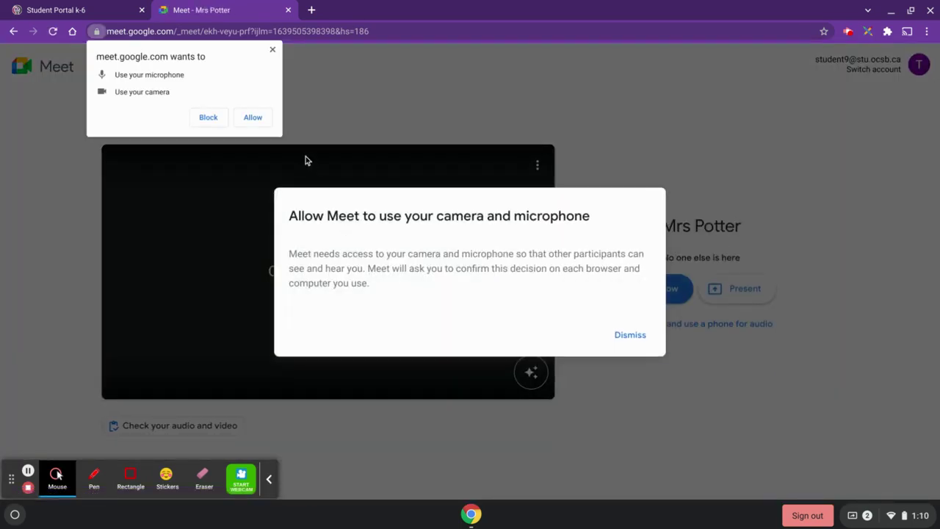
pyautogui.click(252, 118)
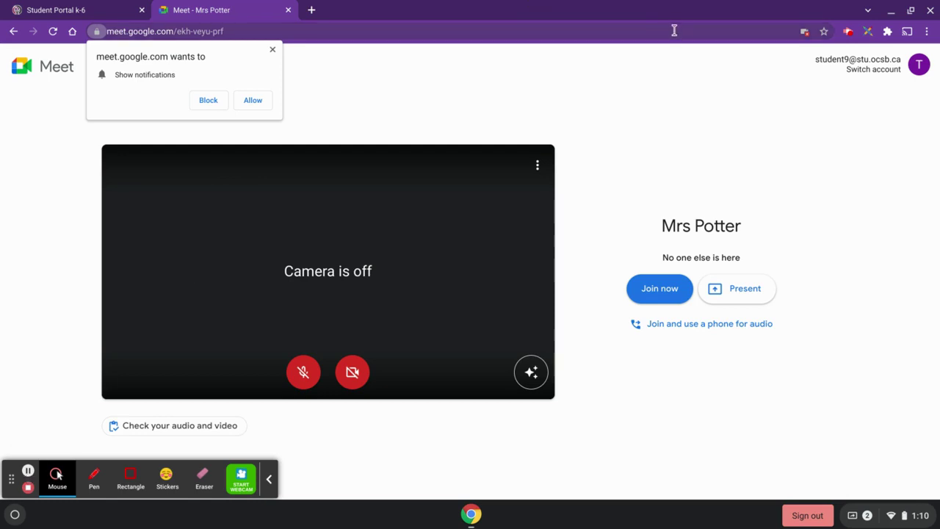
pyautogui.click(806, 33)
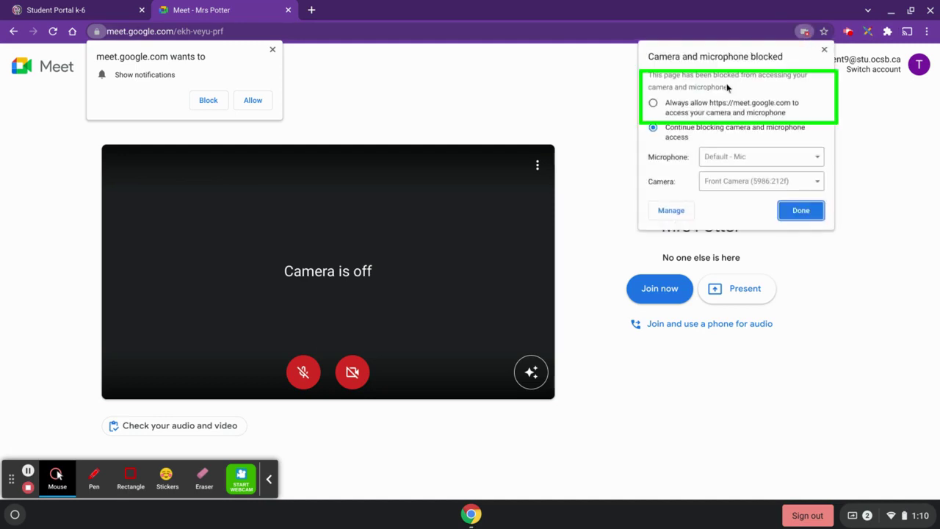
pyautogui.click(703, 105)
pyautogui.click(799, 211)
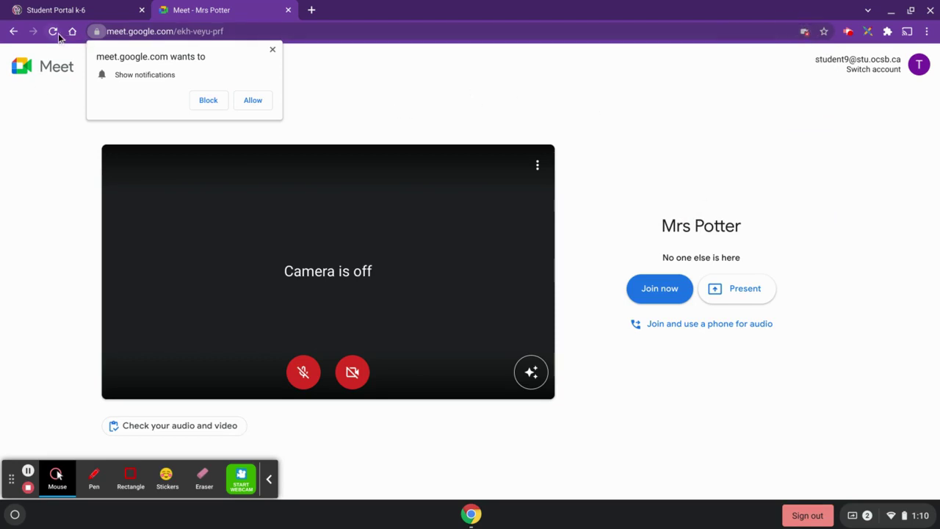
pyautogui.click(250, 100)
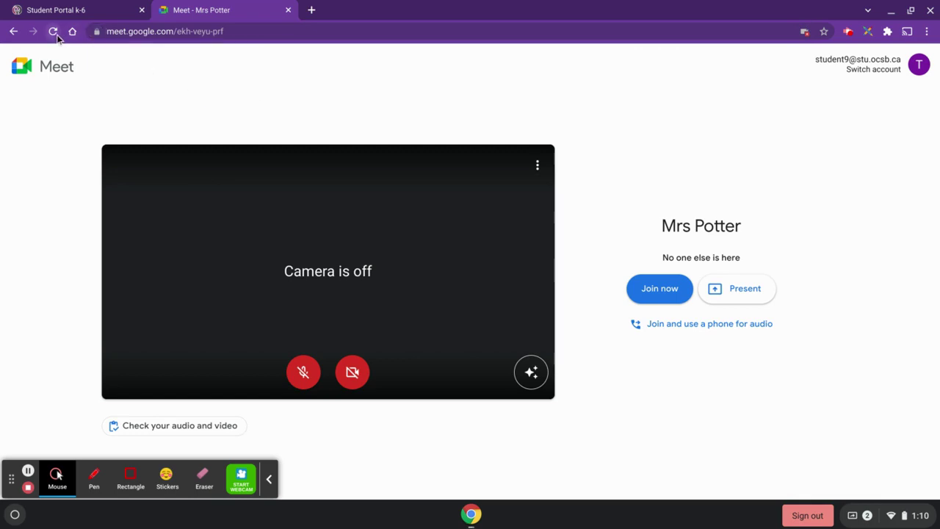
pyautogui.click(54, 34)
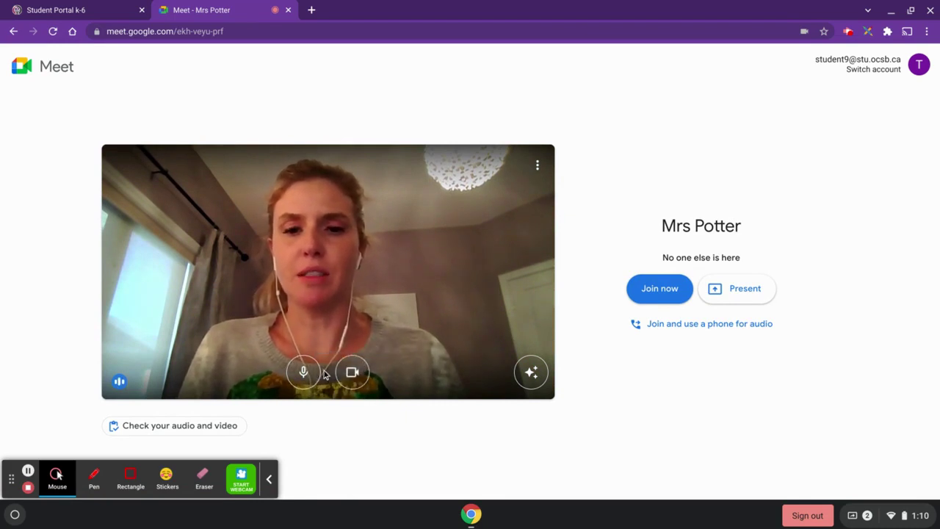
# Step: Apply the Beach with palm trees background to the preview and mute the microphone
pyautogui.click(532, 386)
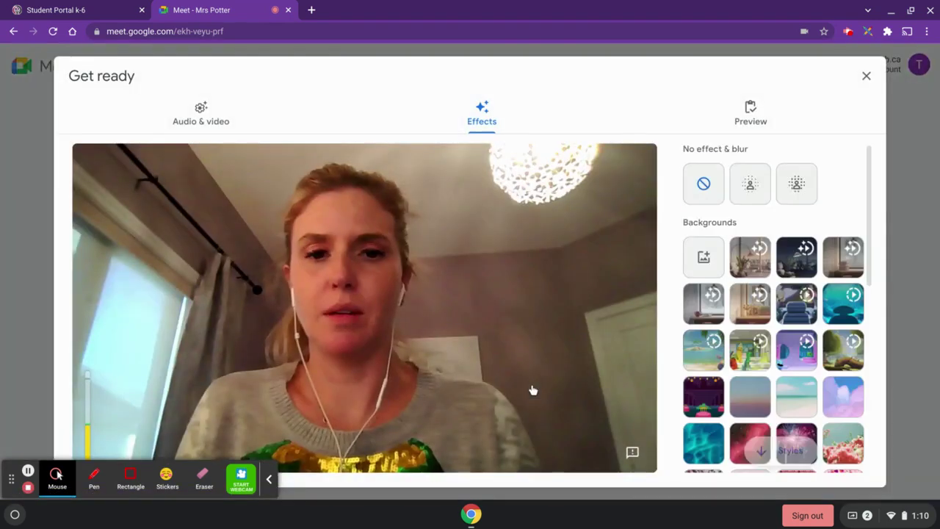
pyautogui.click(704, 352)
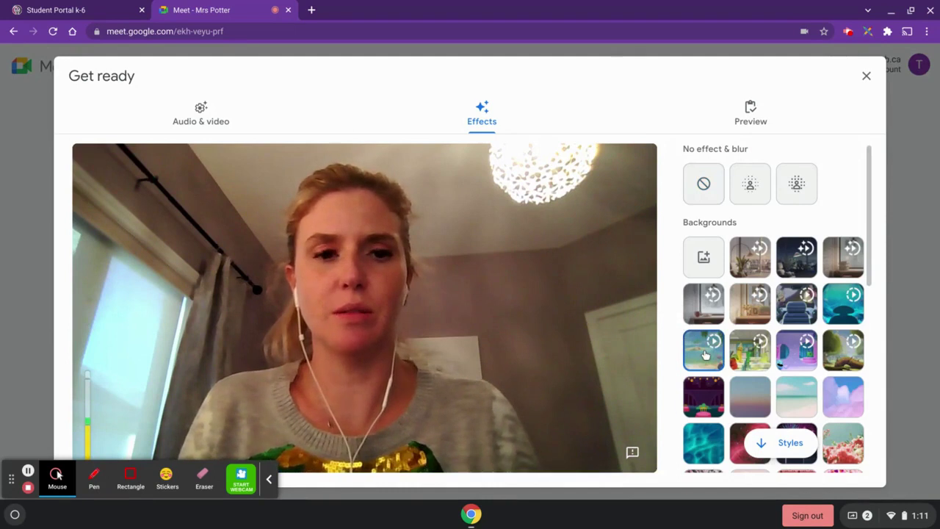
pyautogui.scroll(-3, 774, 309)
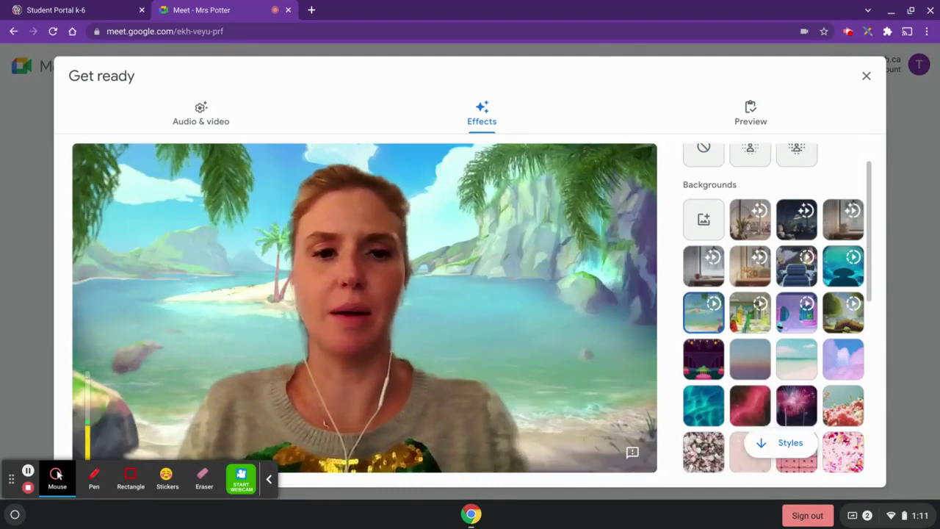
pyautogui.scroll(-5, 773, 308)
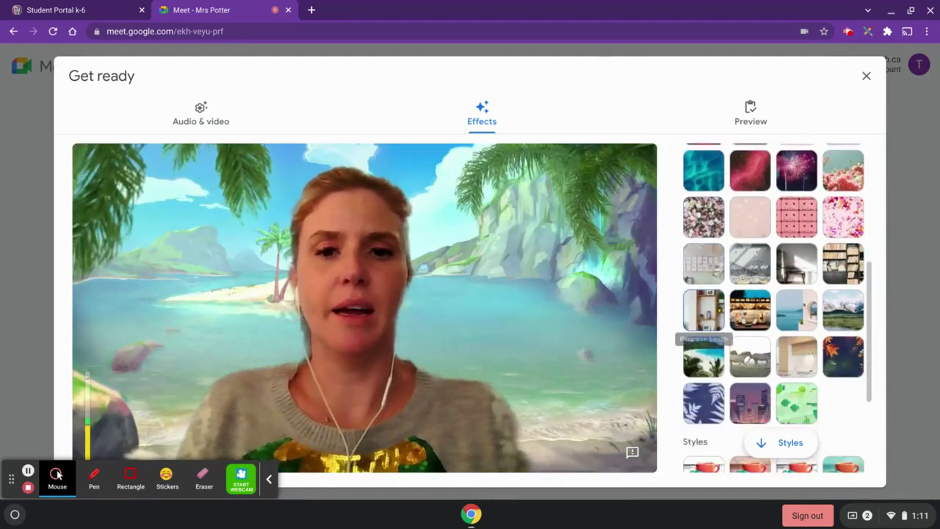
pyautogui.scroll(10, 703, 309)
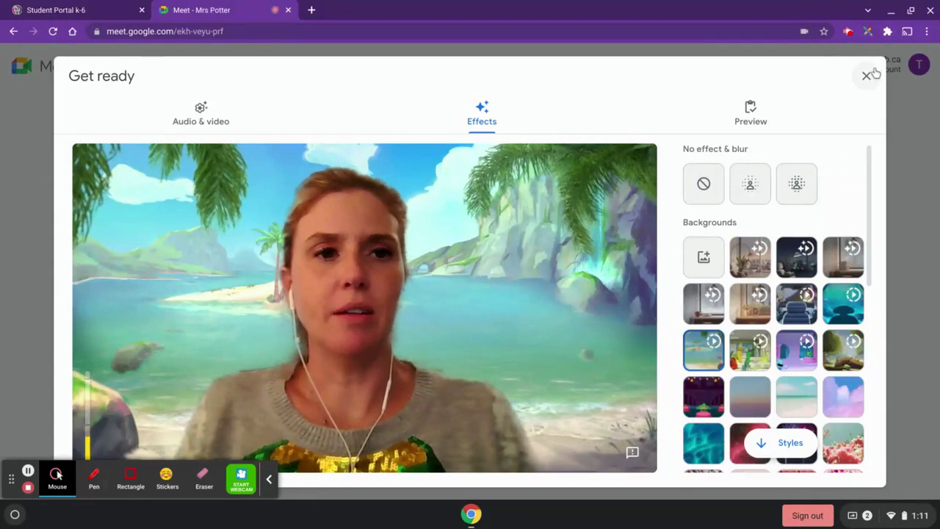
pyautogui.click(866, 76)
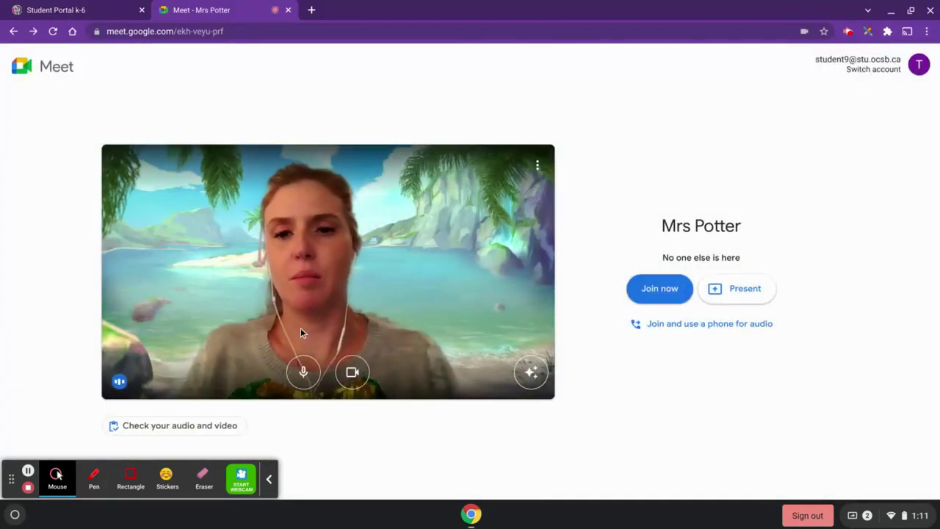
pyautogui.click(300, 373)
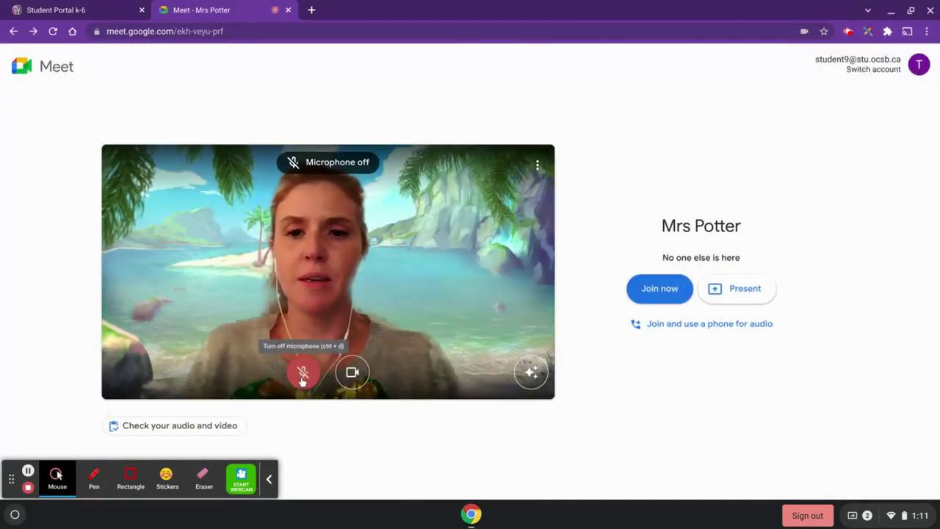
# Step: Join the teacher's call, mute the microphone, and switch the camera off and back on
pyautogui.click(641, 293)
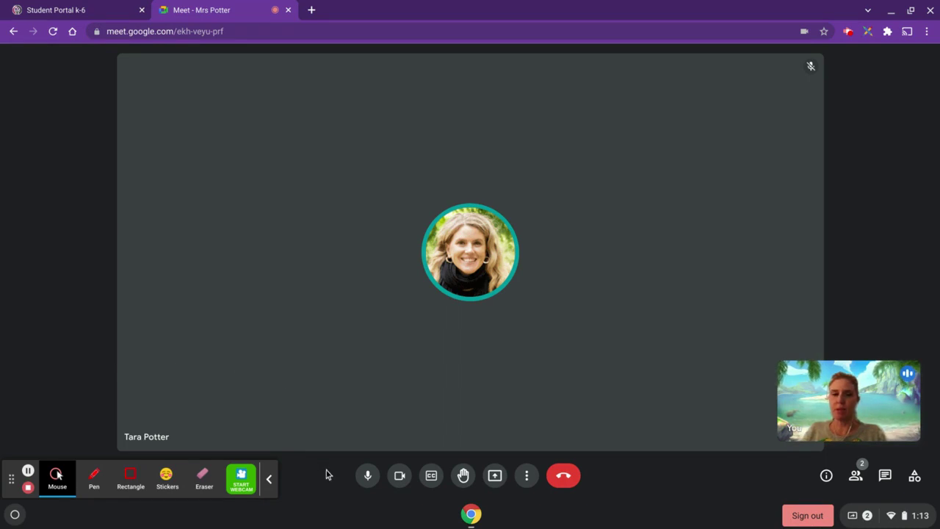
pyautogui.click(367, 478)
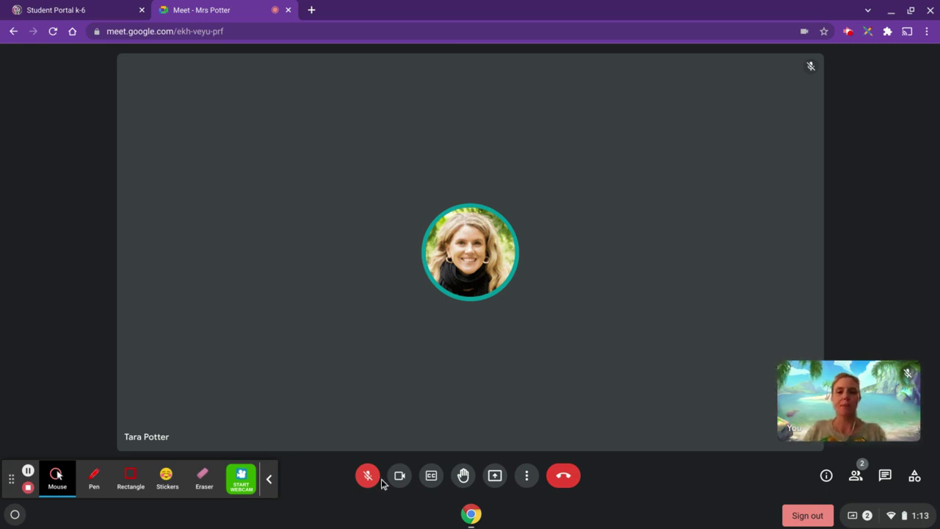
pyautogui.click(400, 476)
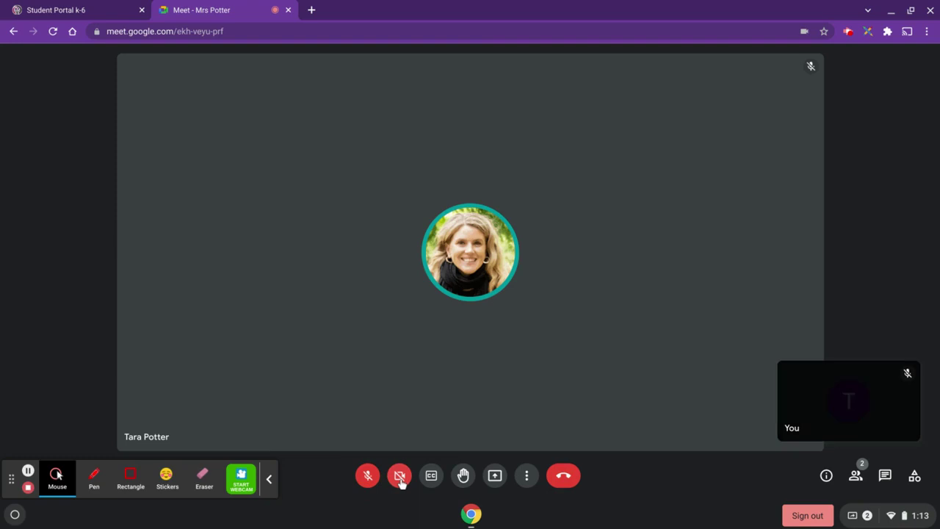
pyautogui.click(402, 482)
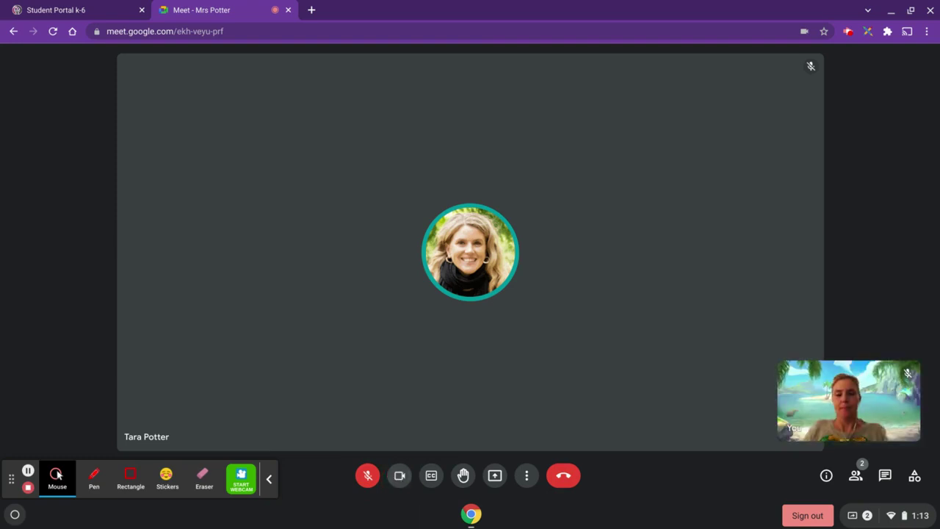
# Step: Turn live captions on, off, and on again
pyautogui.click(431, 477)
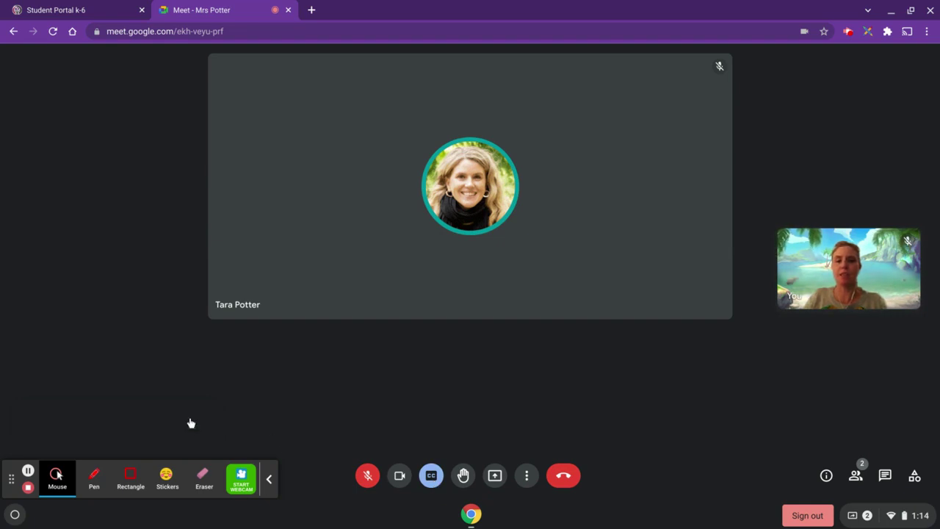
pyautogui.click(432, 476)
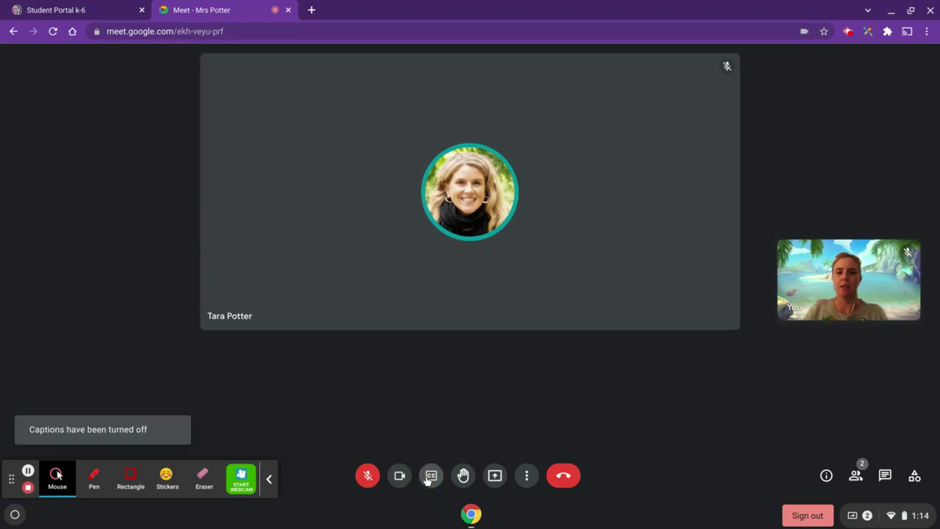
pyautogui.click(430, 476)
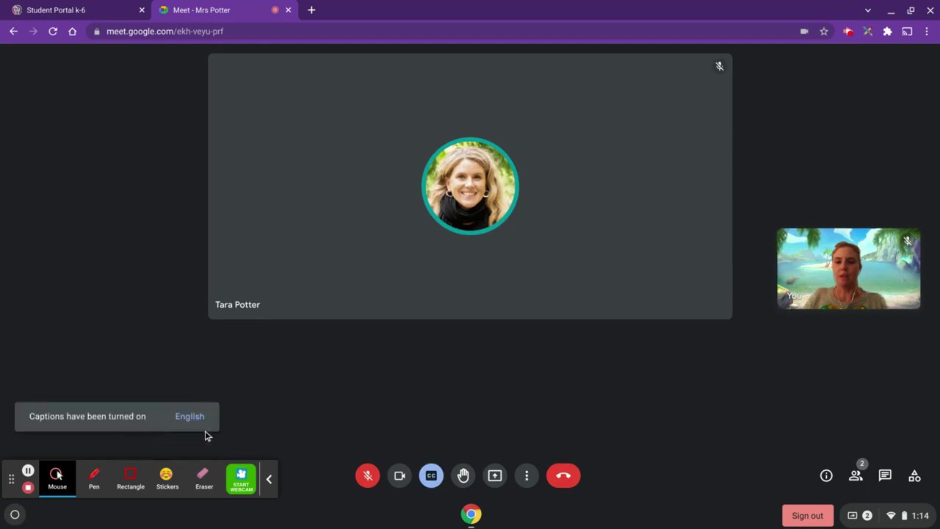
# Step: Set the caption language to French, then toggle captions off and back on
pyautogui.click(192, 418)
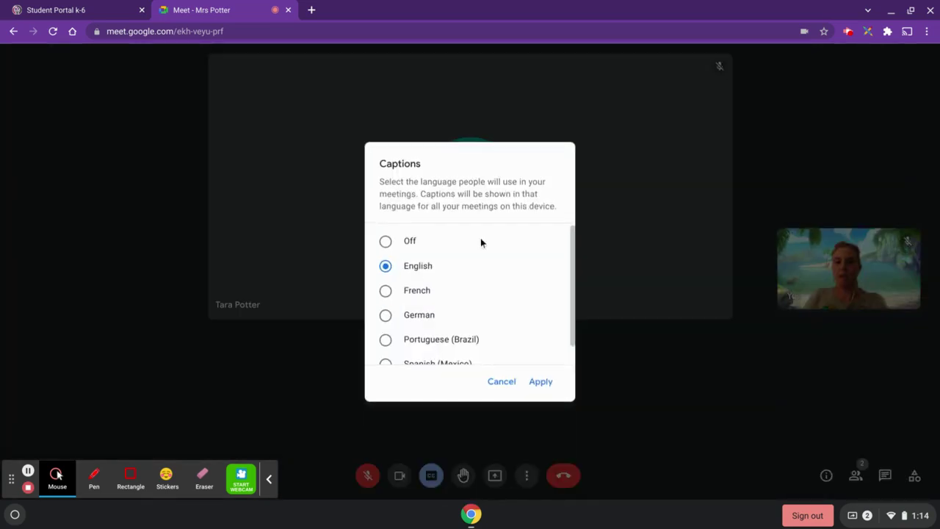
pyautogui.click(385, 291)
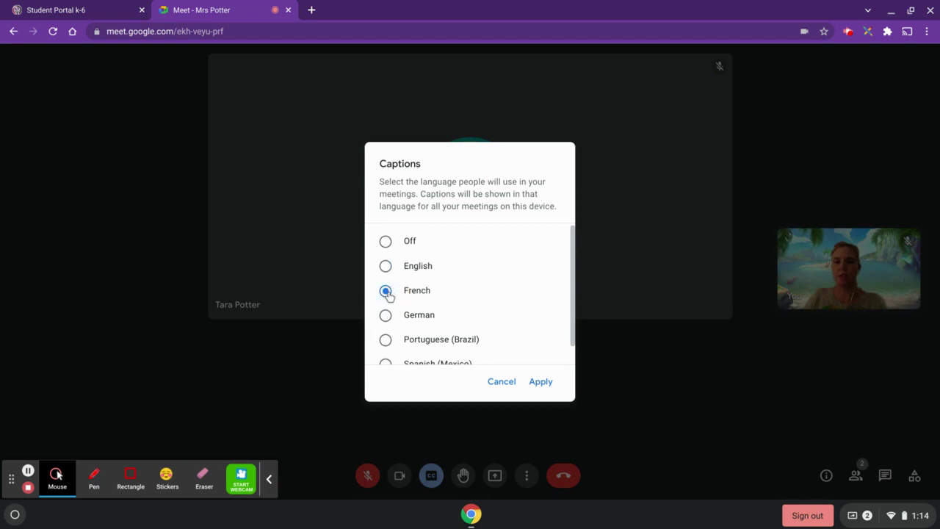
pyautogui.click(541, 384)
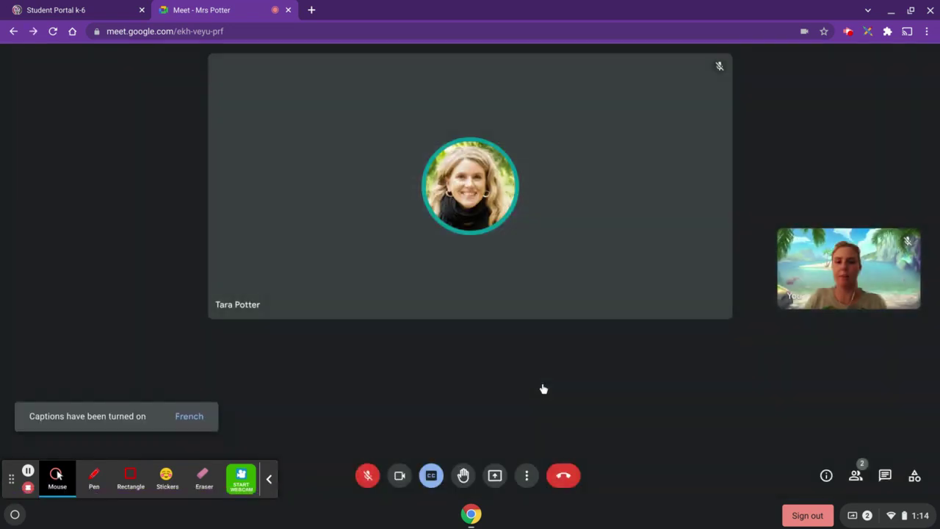
pyautogui.click(438, 481)
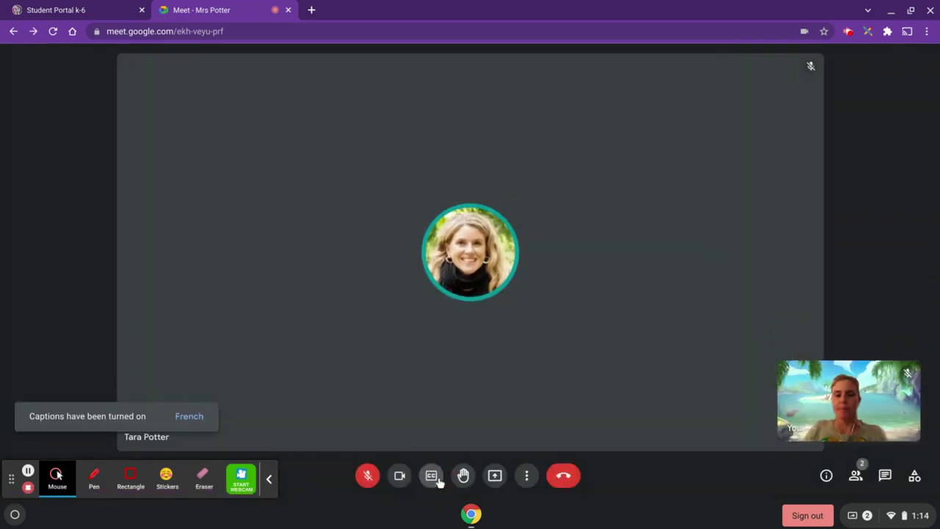
pyautogui.click(434, 479)
pyautogui.click(433, 479)
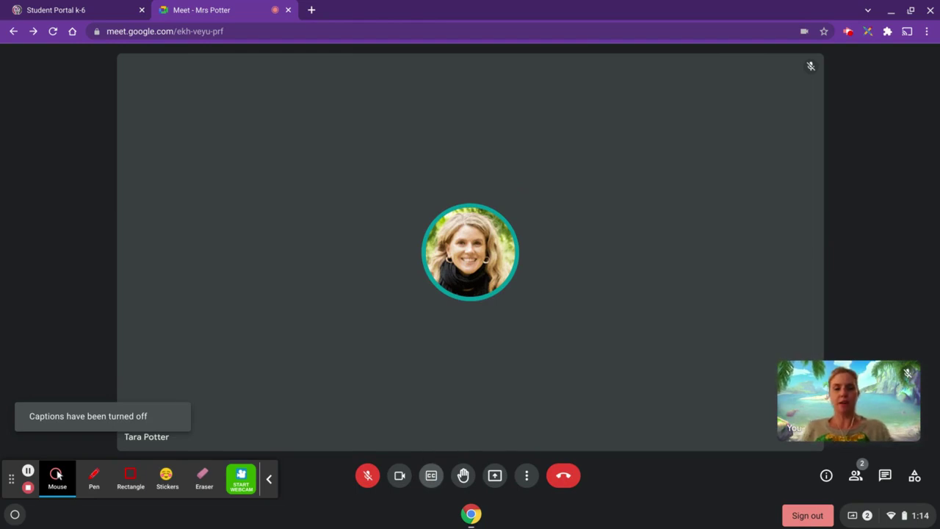
pyautogui.click(431, 475)
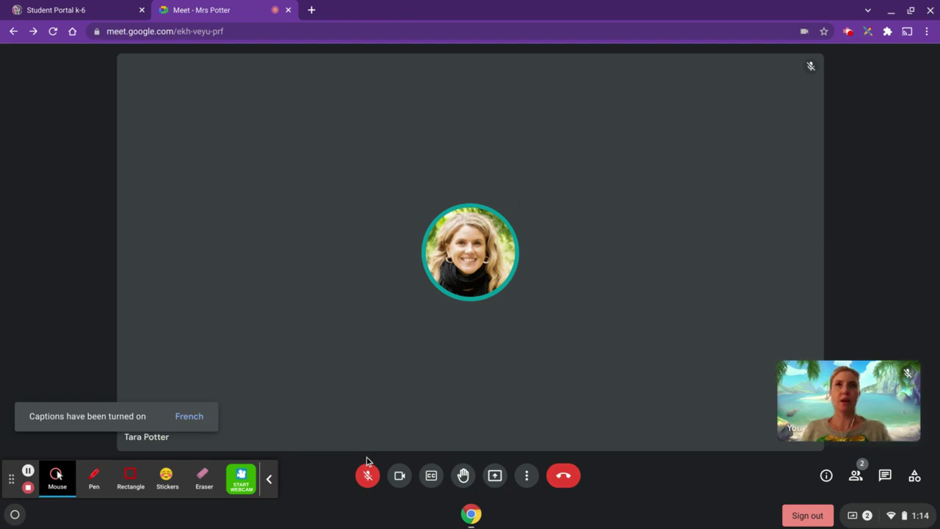
# Step: Turn captions off with the C shortcut, then raise and lower your hand
pyautogui.press('c')
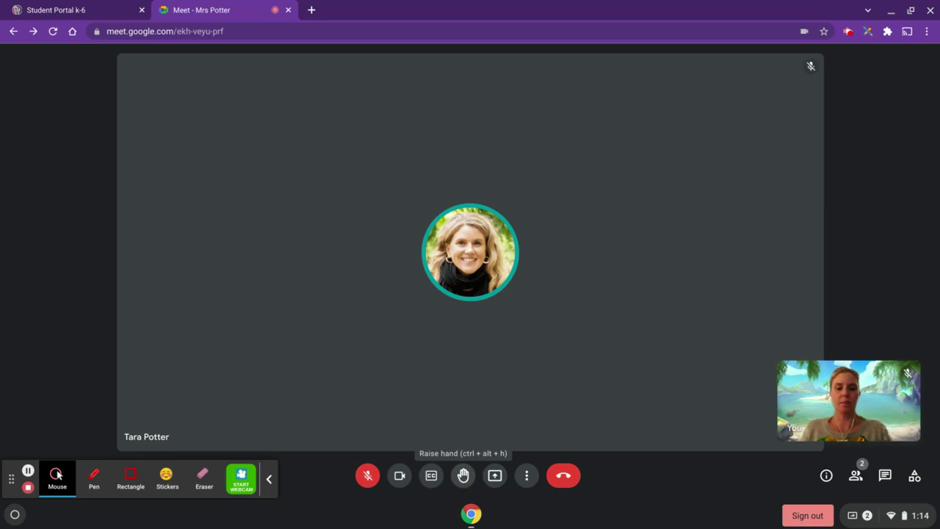
pyautogui.click(464, 479)
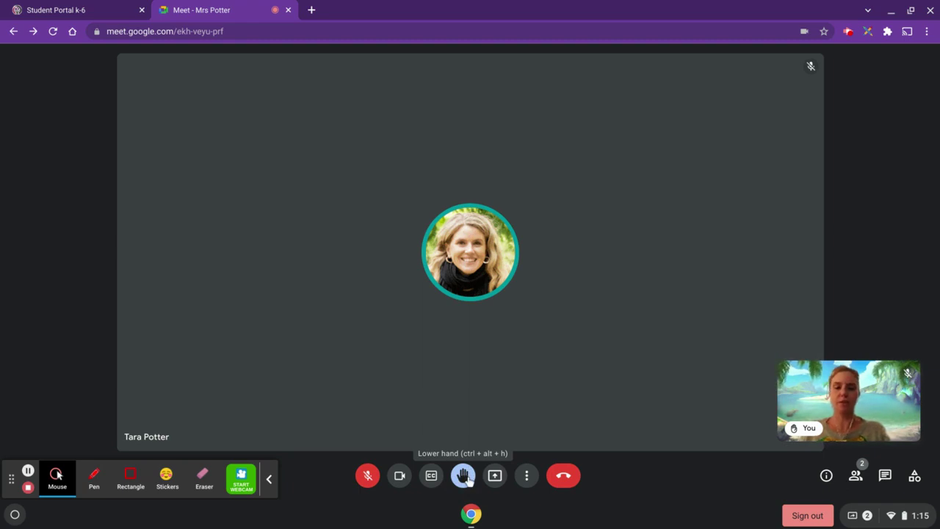
pyautogui.click(466, 478)
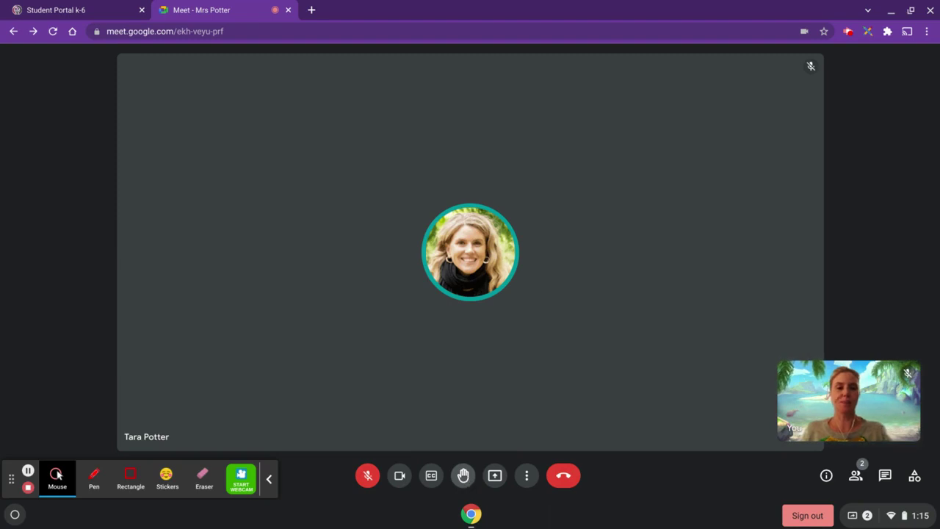
# Step: Choose the Tiled layout and set the tile slider to 49 tiles
pyautogui.click(527, 478)
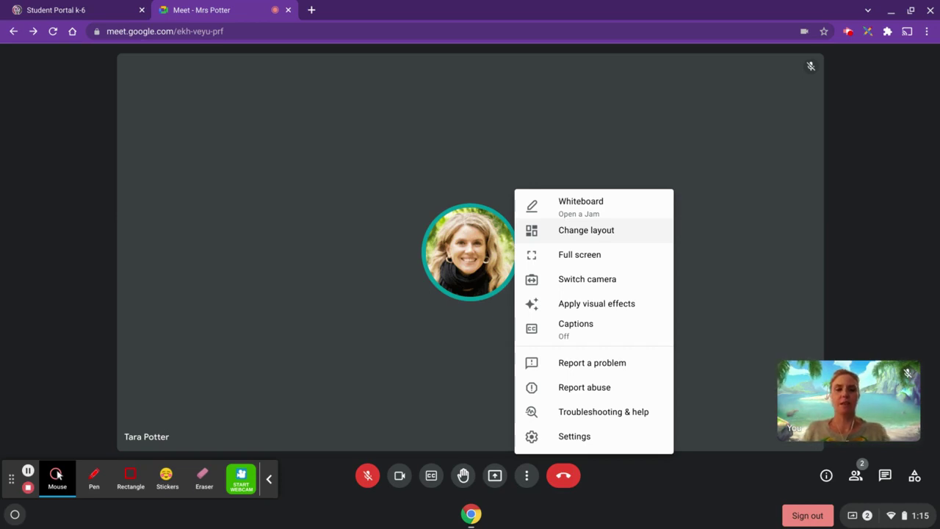
pyautogui.click(563, 235)
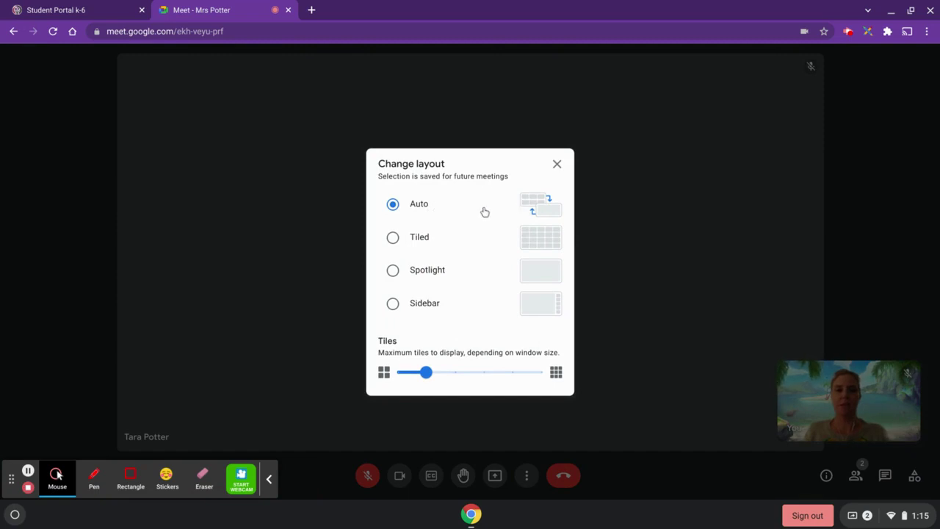
pyautogui.click(394, 241)
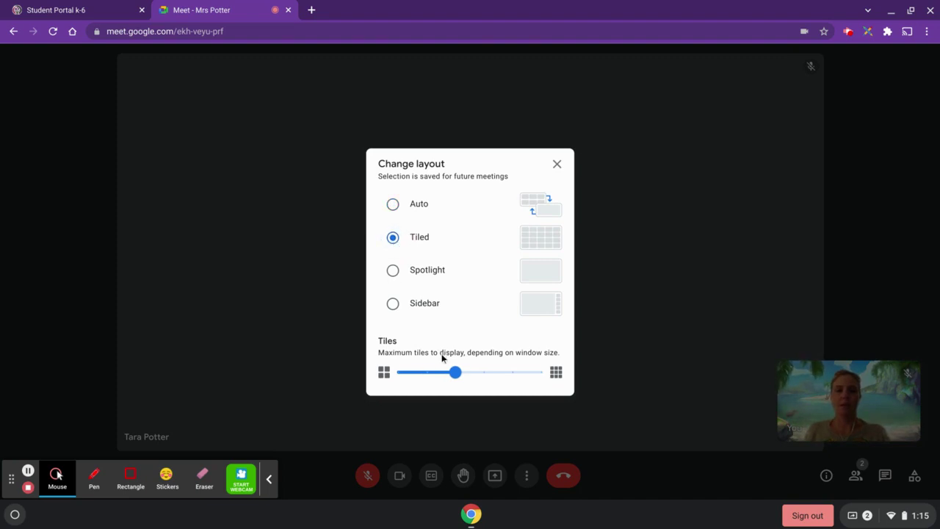
pyautogui.moveTo(453, 379)
pyautogui.moveTo(453, 379); pyautogui.dragTo(537, 389)
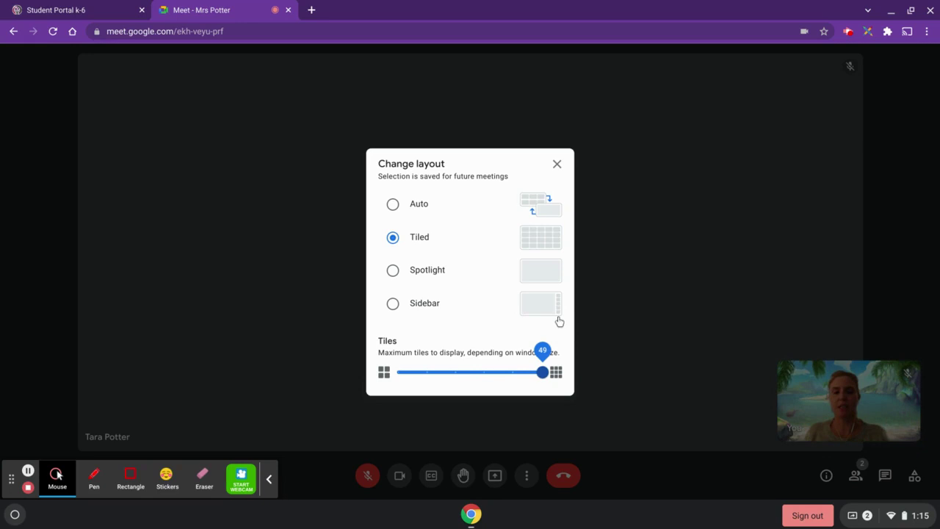
# Step: Try the Sidebar and Spotlight layouts, then return to Tiled and close the layout dialog
pyautogui.click(393, 304)
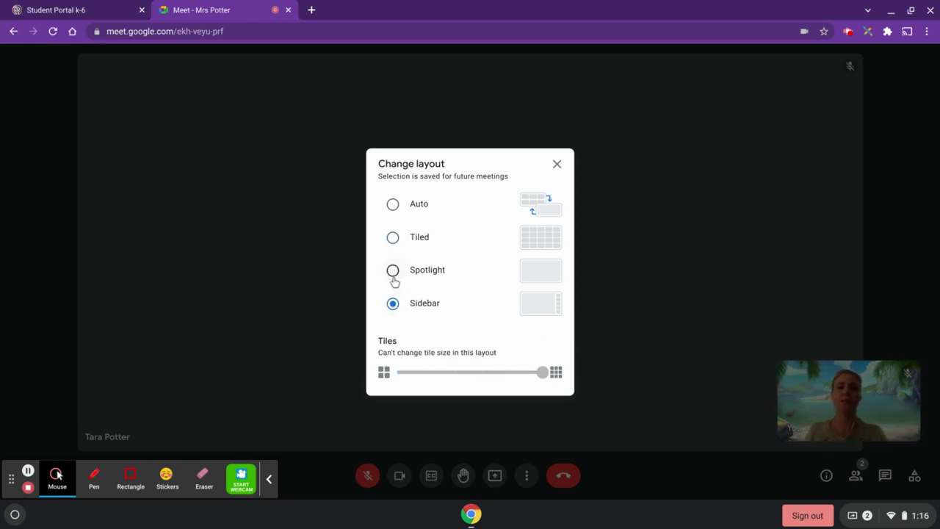
pyautogui.click(394, 274)
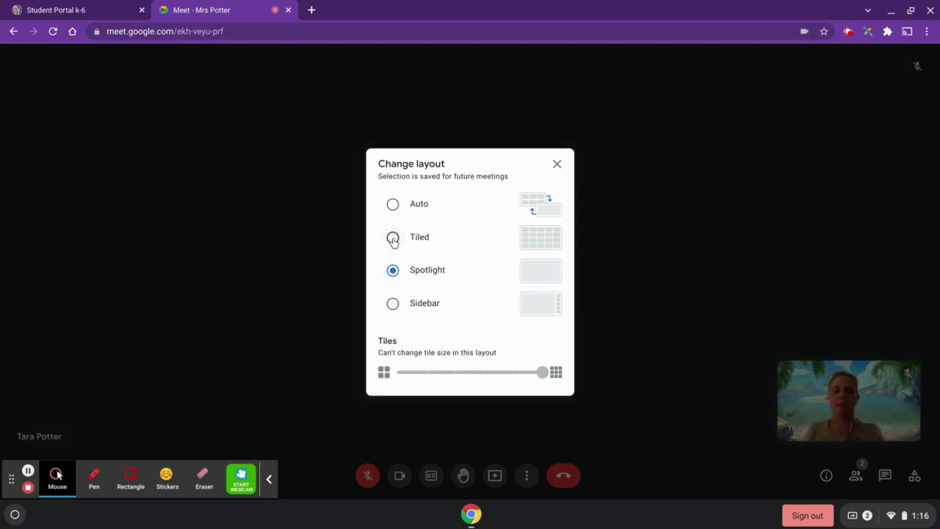
pyautogui.click(394, 239)
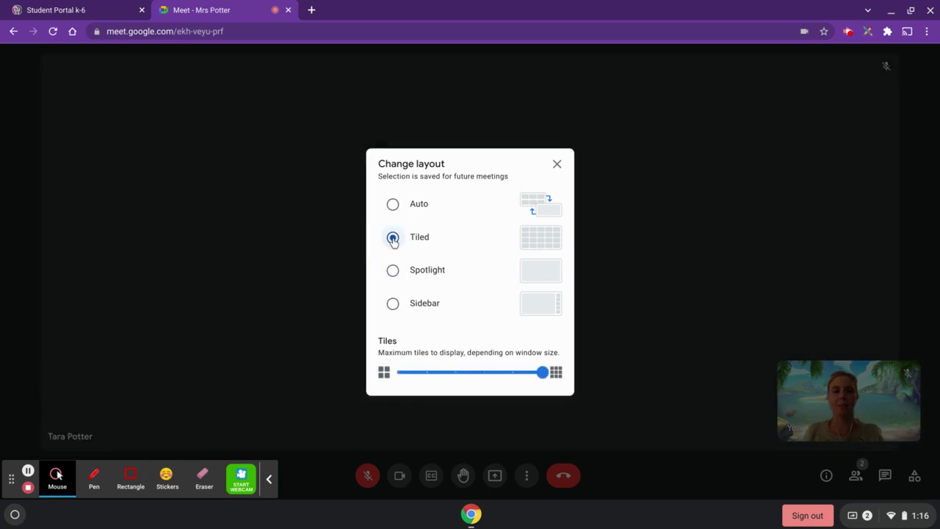
pyautogui.click(557, 164)
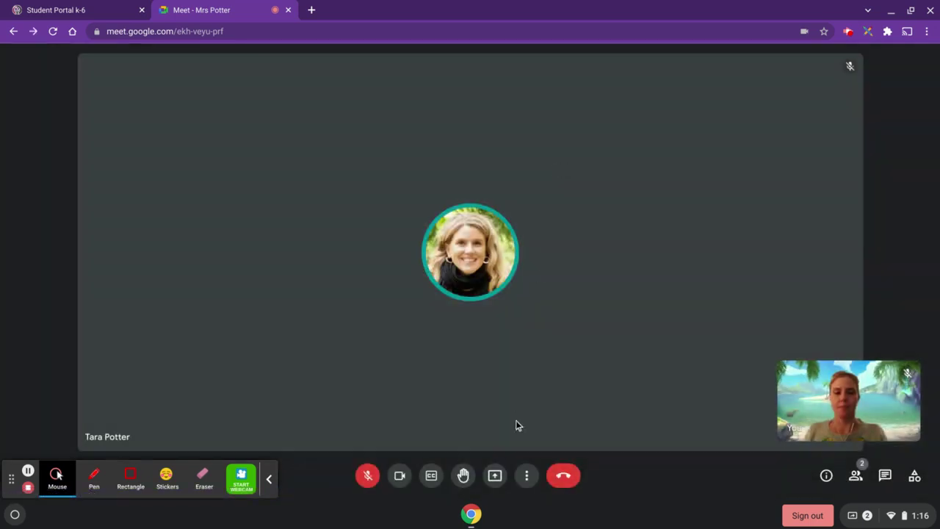
pyautogui.click(526, 477)
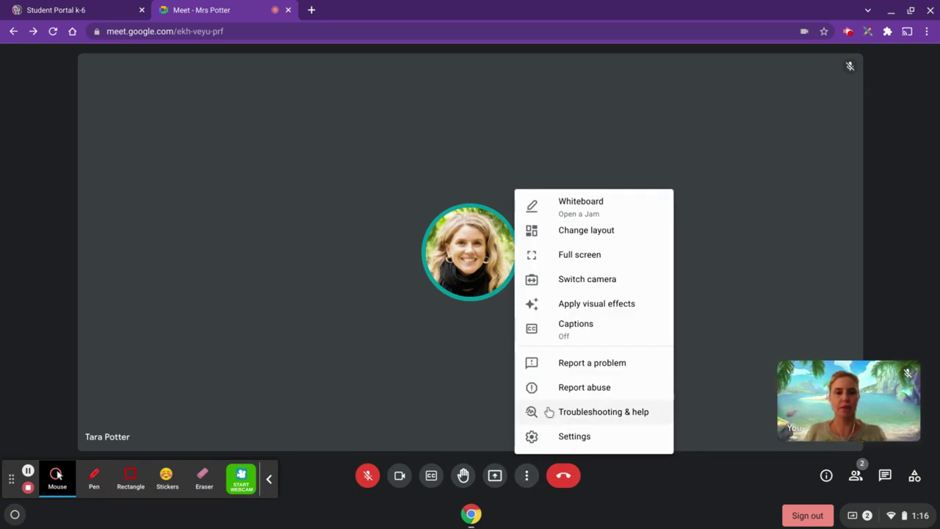
# Step: Try the blur, fireworks and night city backgrounds, then settle on Morning condo and close effects
pyautogui.click(568, 304)
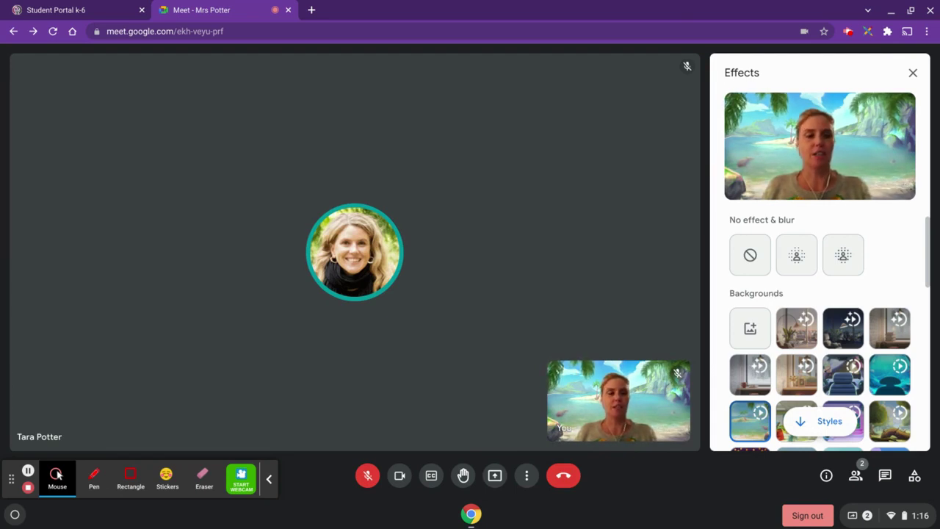
pyautogui.click(798, 273)
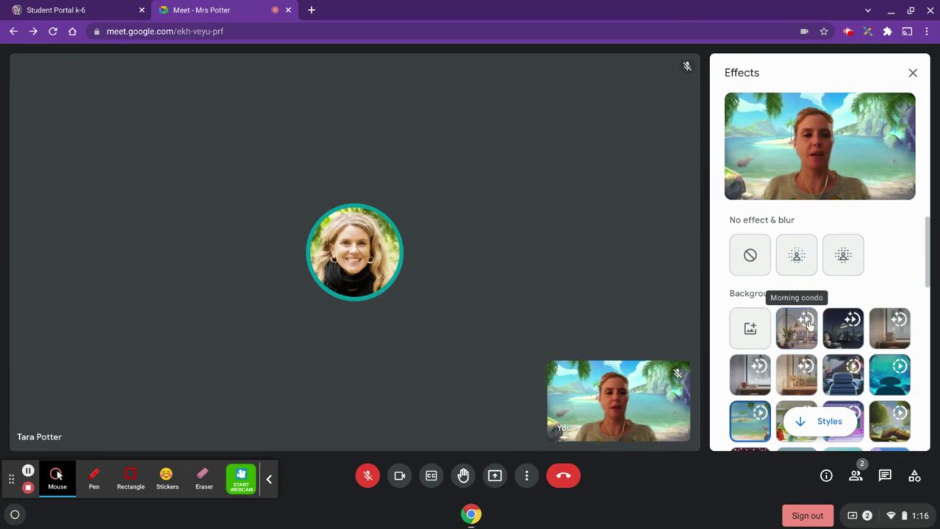
pyautogui.scroll(-5, 808, 325)
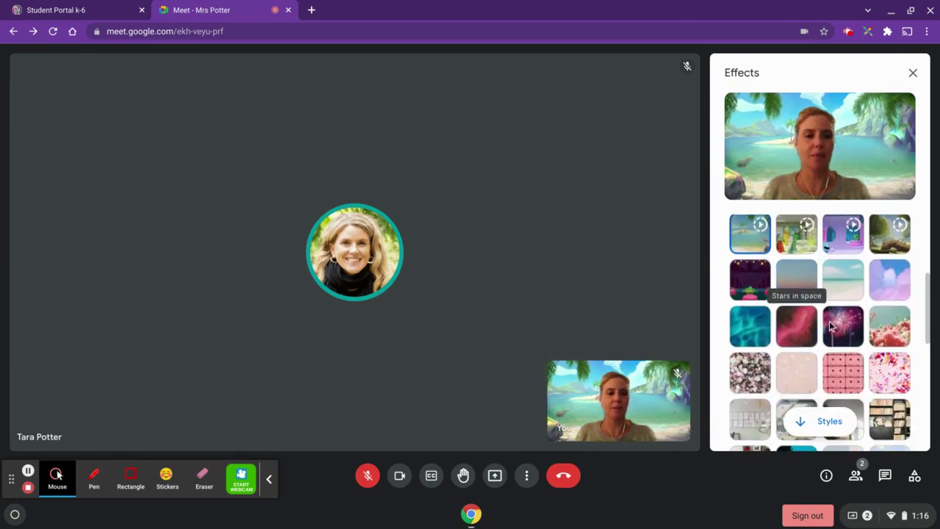
pyautogui.click(845, 327)
pyautogui.scroll(-1, 848, 330)
pyautogui.scroll(5, 847, 331)
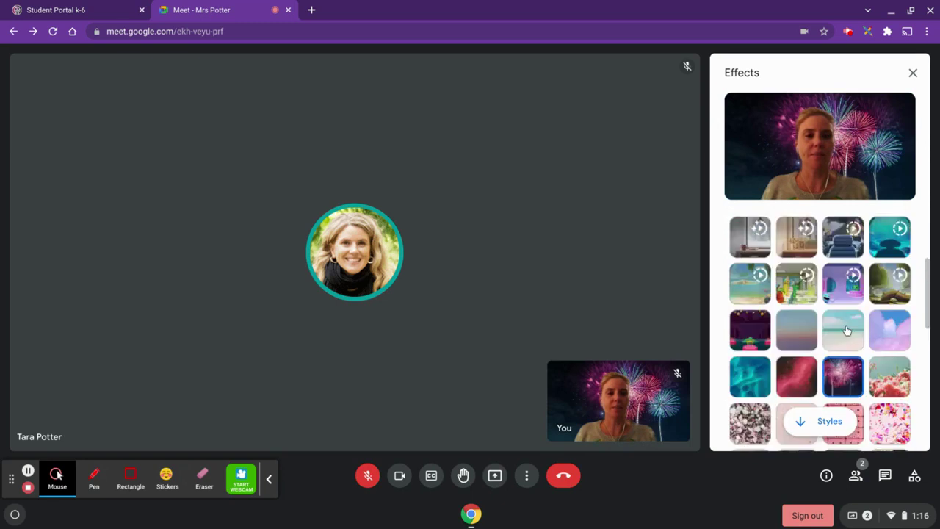
pyautogui.click(847, 331)
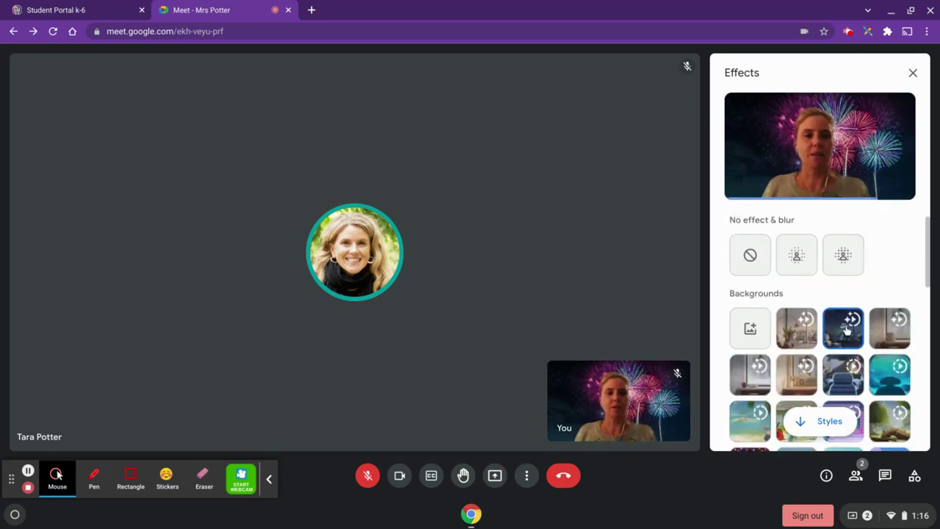
pyautogui.click(797, 331)
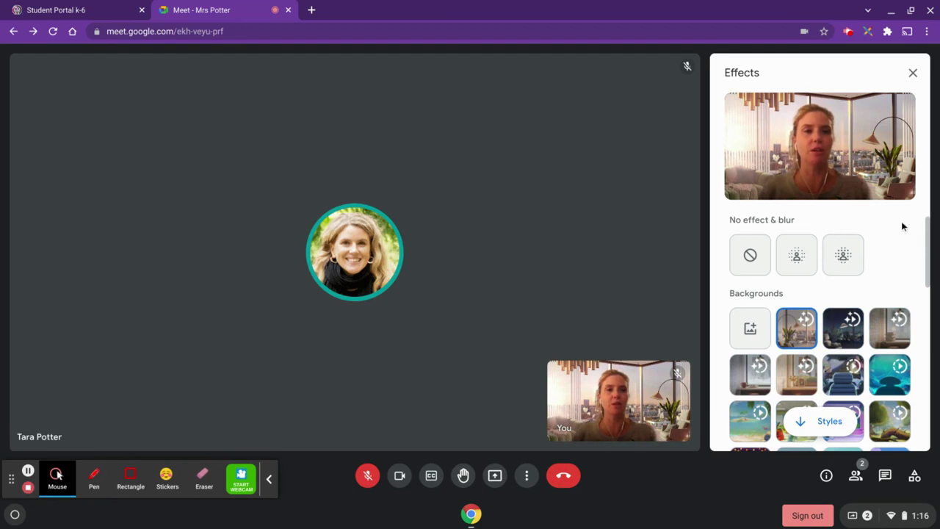
pyautogui.click(913, 74)
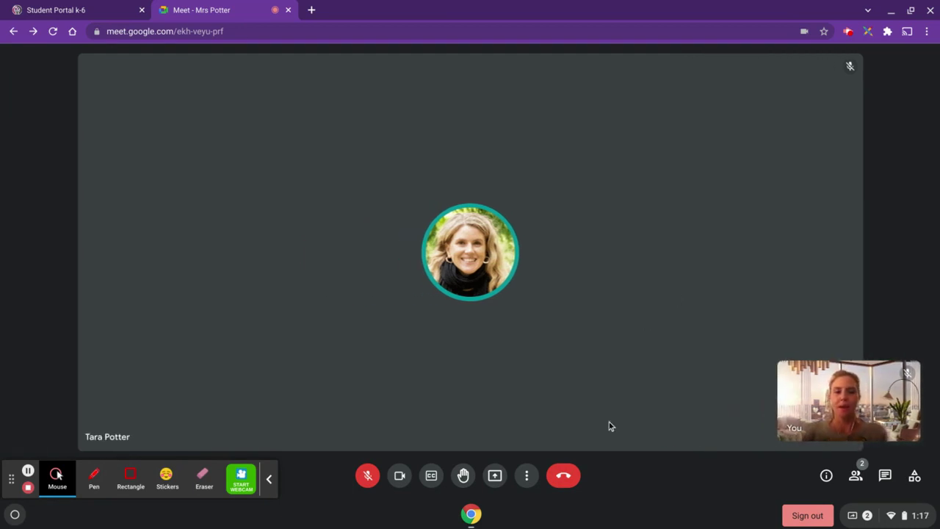
# Step: In Settings, keep Default - Mic and Default - Headphone for audio, then view the Video options
pyautogui.click(526, 476)
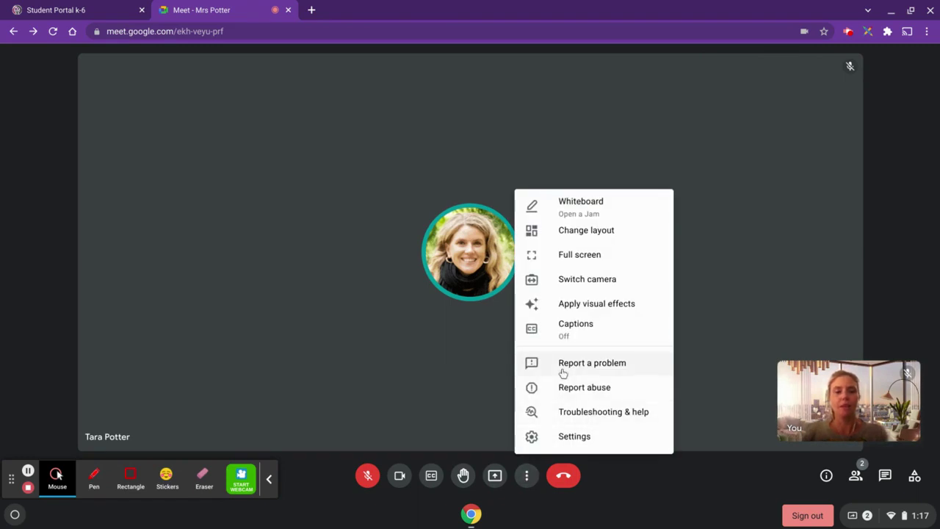
pyautogui.click(560, 441)
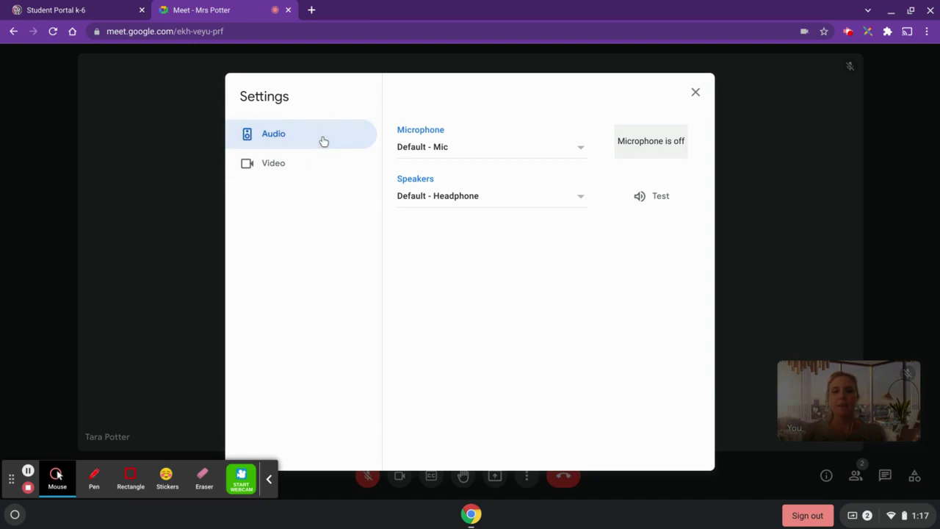
pyautogui.click(405, 151)
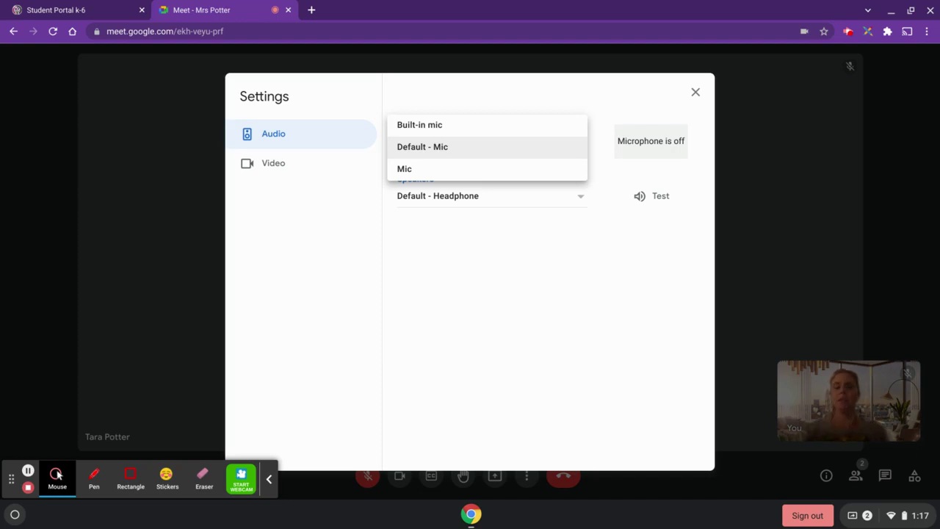
pyautogui.click(404, 149)
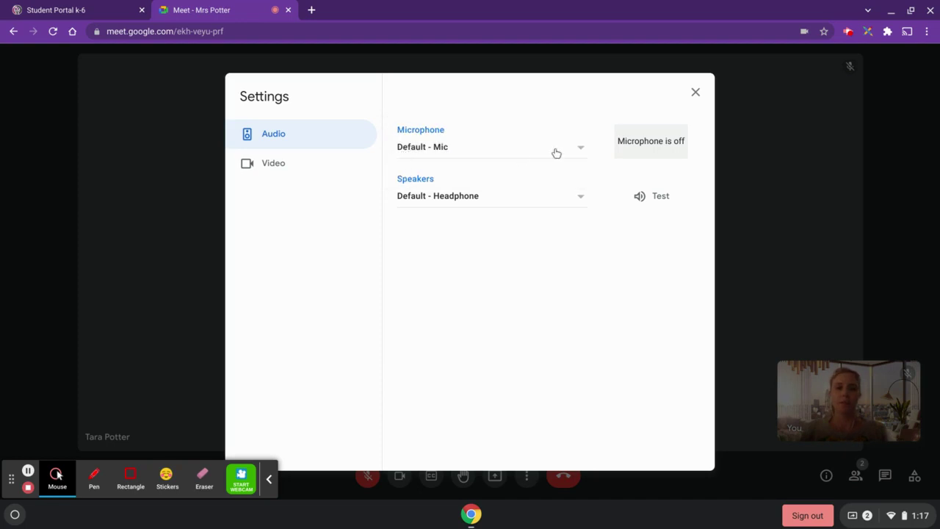
pyautogui.click(585, 204)
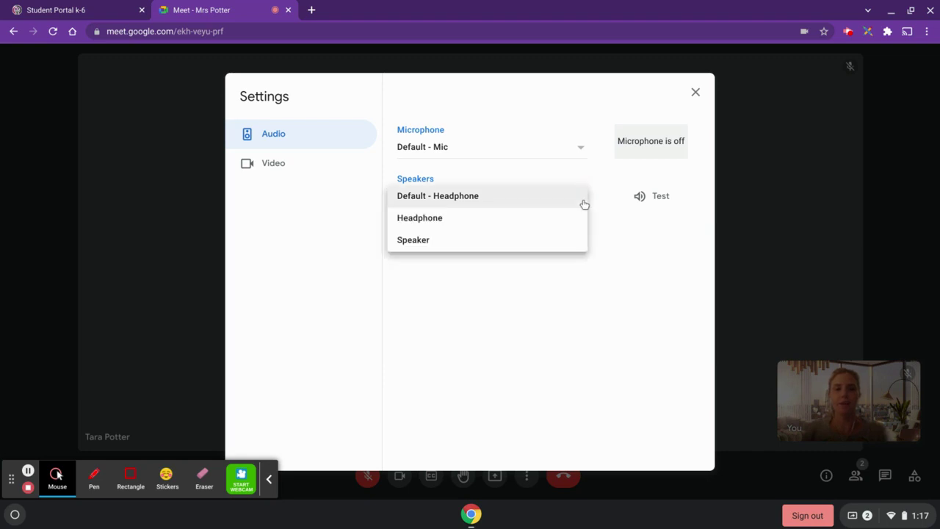
pyautogui.click(459, 197)
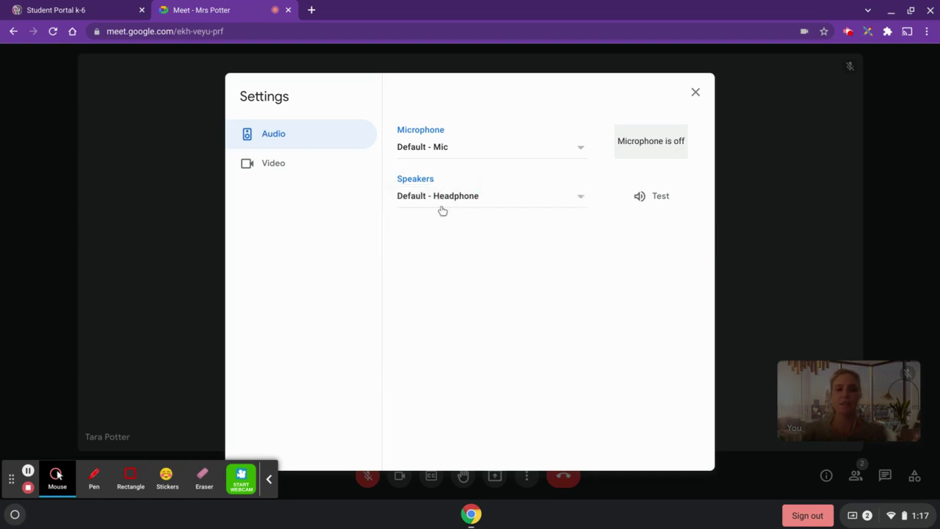
pyautogui.click(274, 172)
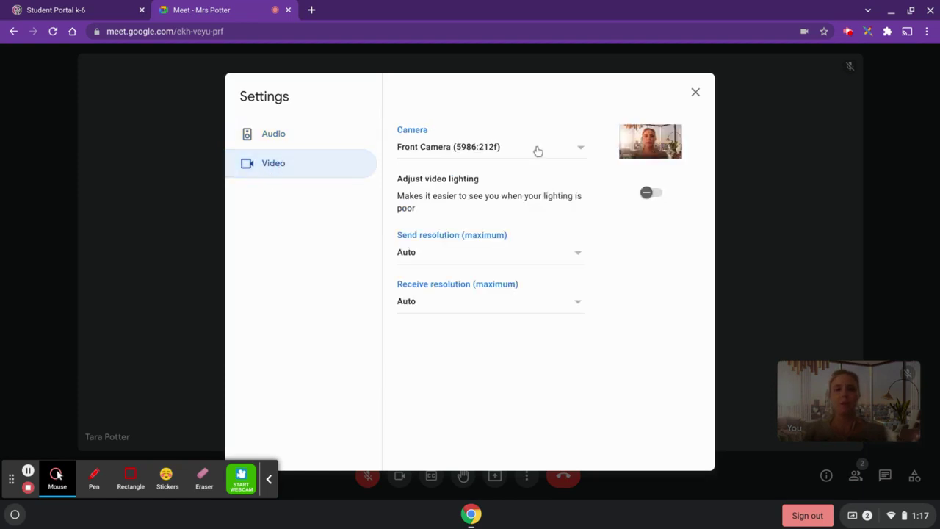
# Step: Turn on Adjust video lighting and try Standard definition (360p) for receive and send resolution
pyautogui.click(574, 153)
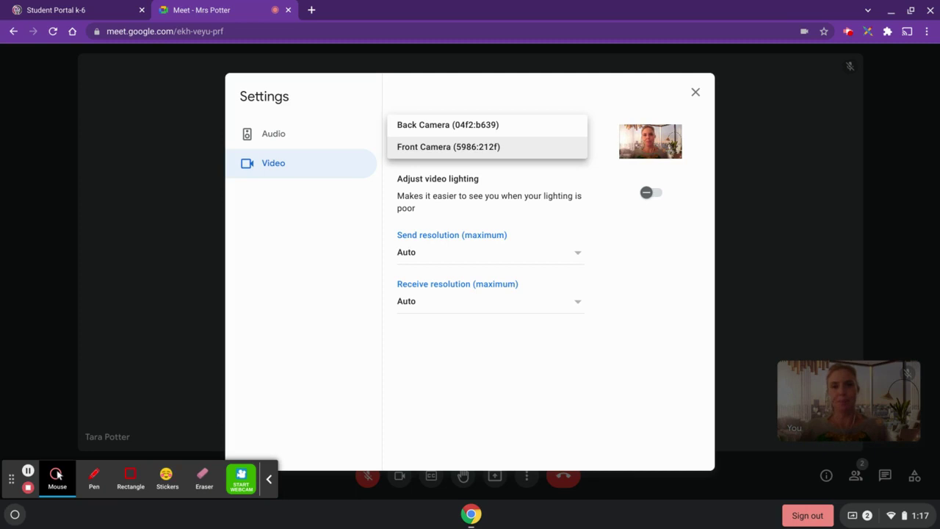
pyautogui.click(652, 194)
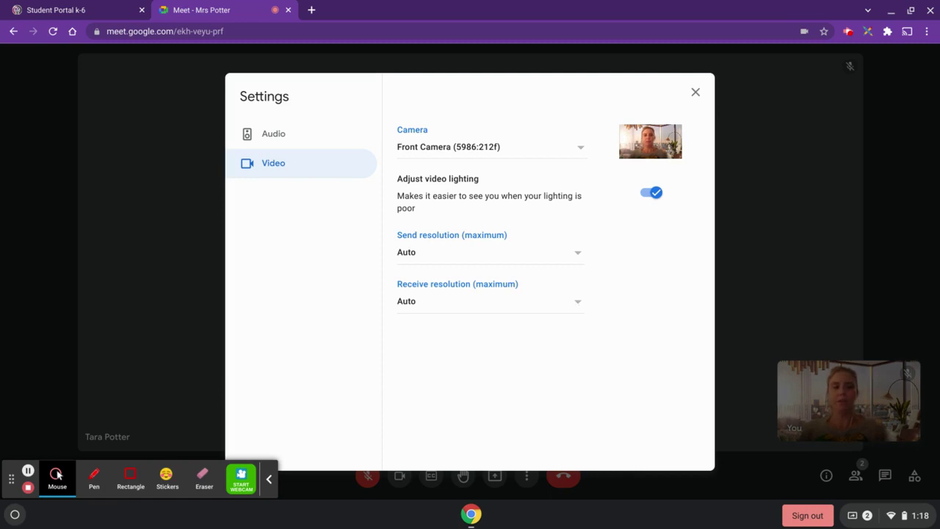
pyautogui.click(578, 305)
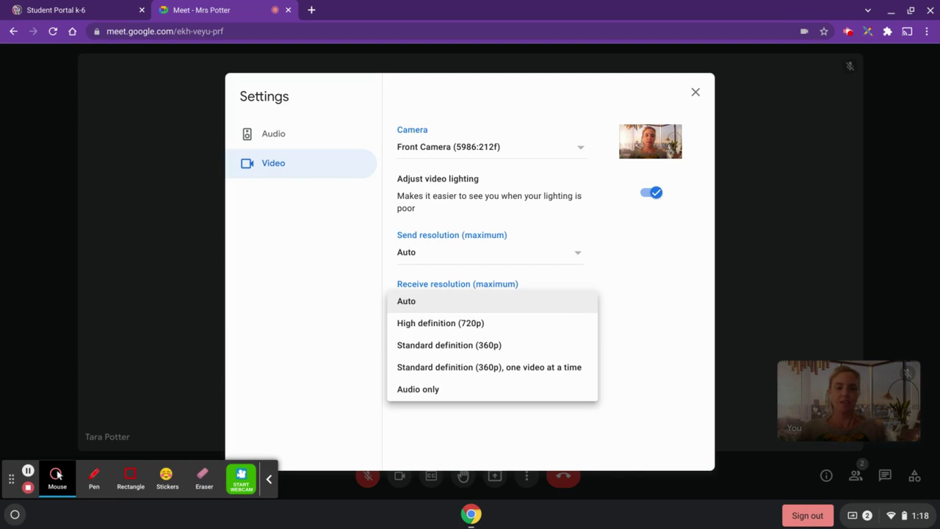
pyautogui.click(518, 345)
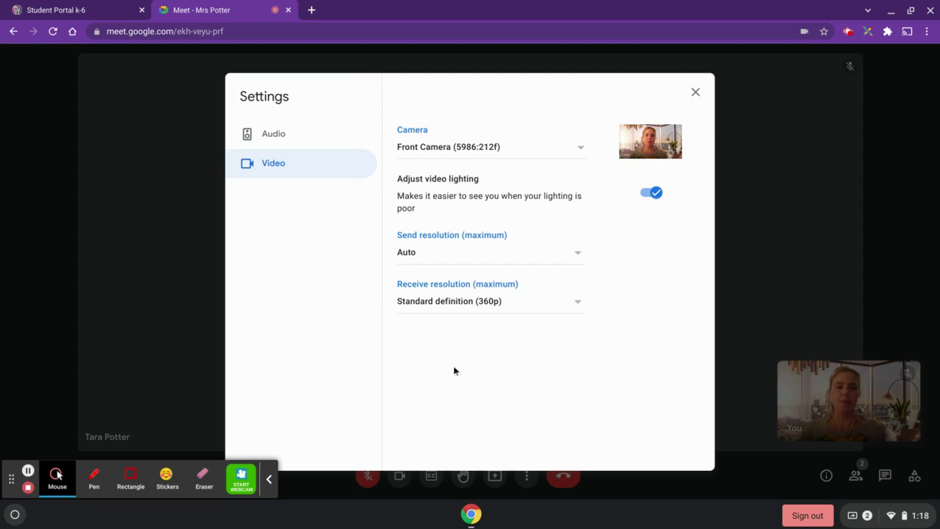
pyautogui.click(579, 258)
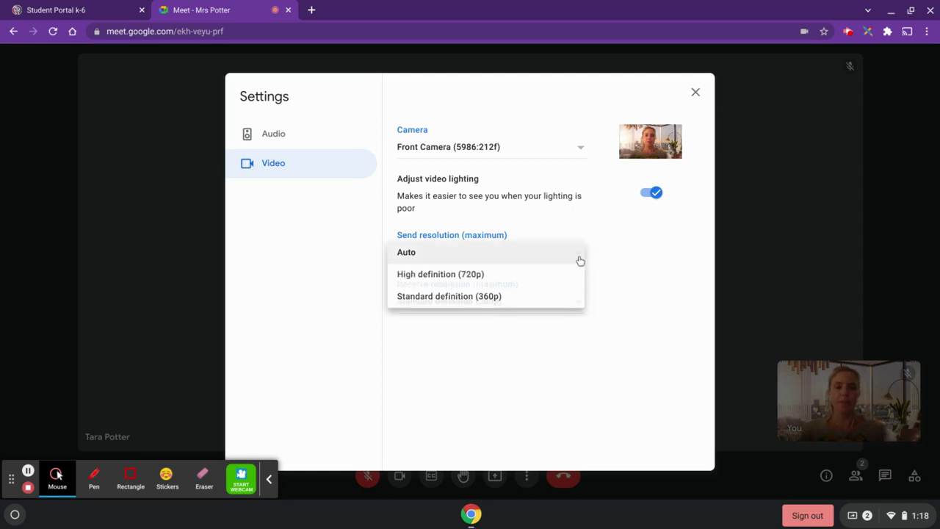
pyautogui.click(512, 301)
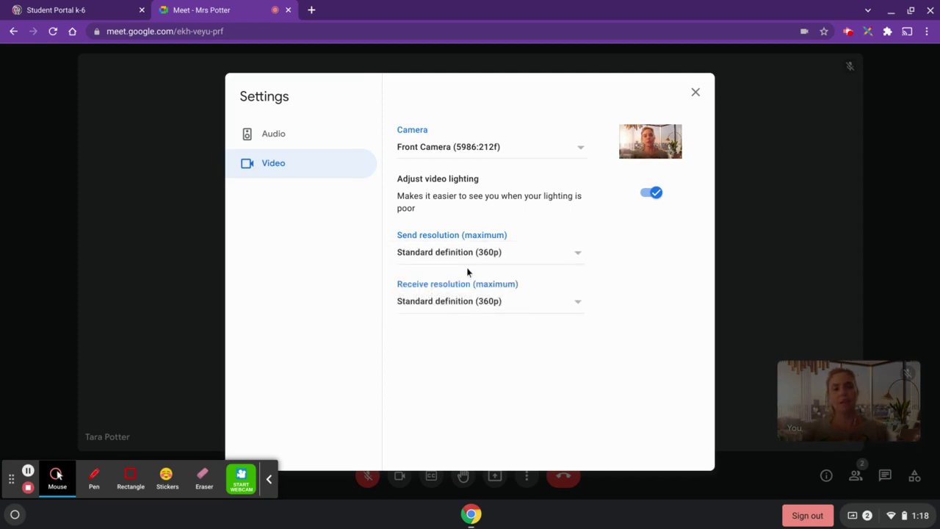
# Step: Set send and receive resolution back to Auto and close Settings
pyautogui.click(577, 252)
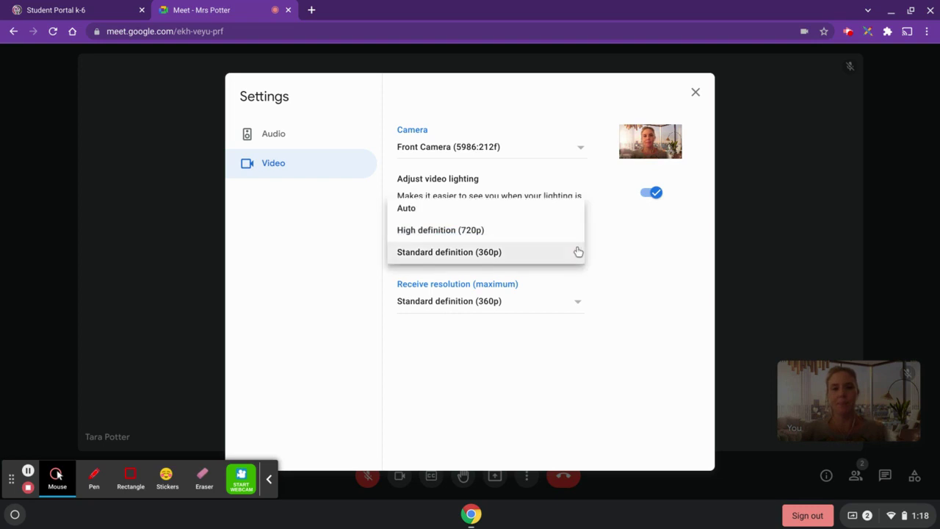
pyautogui.click(524, 213)
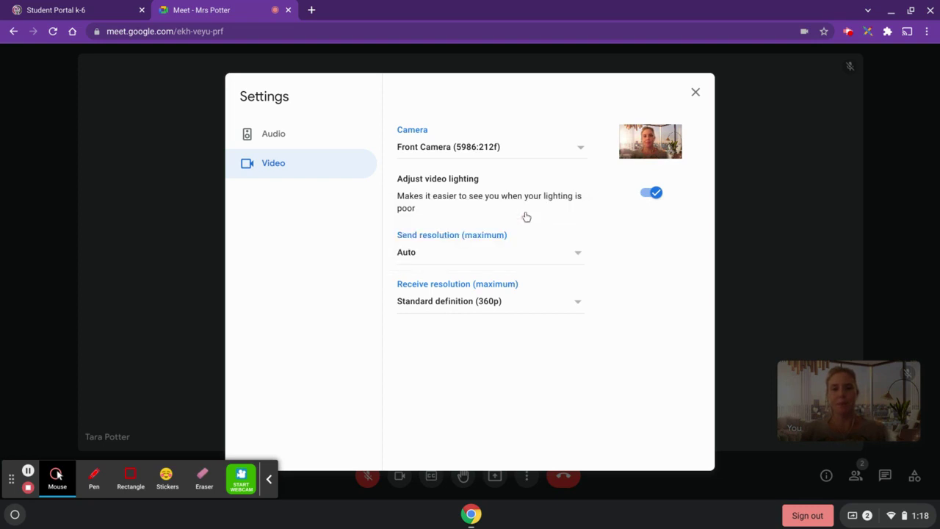
pyautogui.click(523, 310)
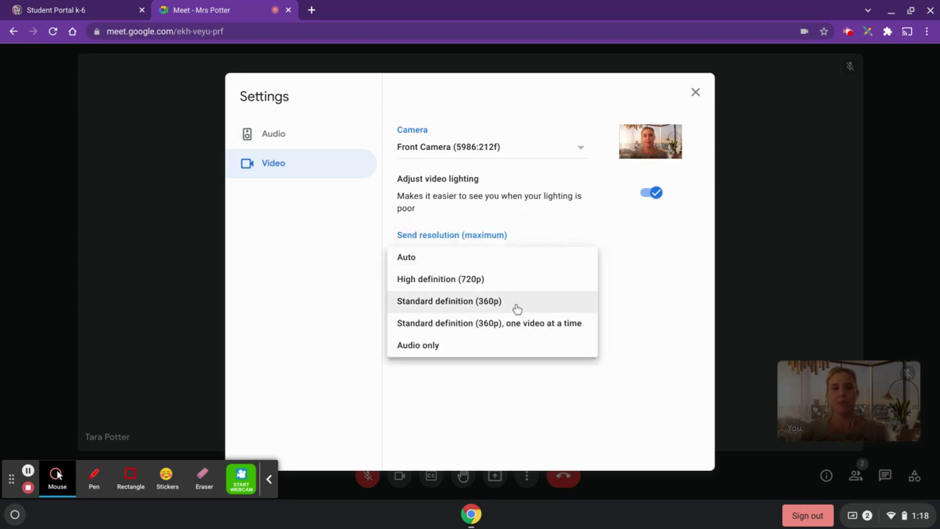
pyautogui.click(485, 262)
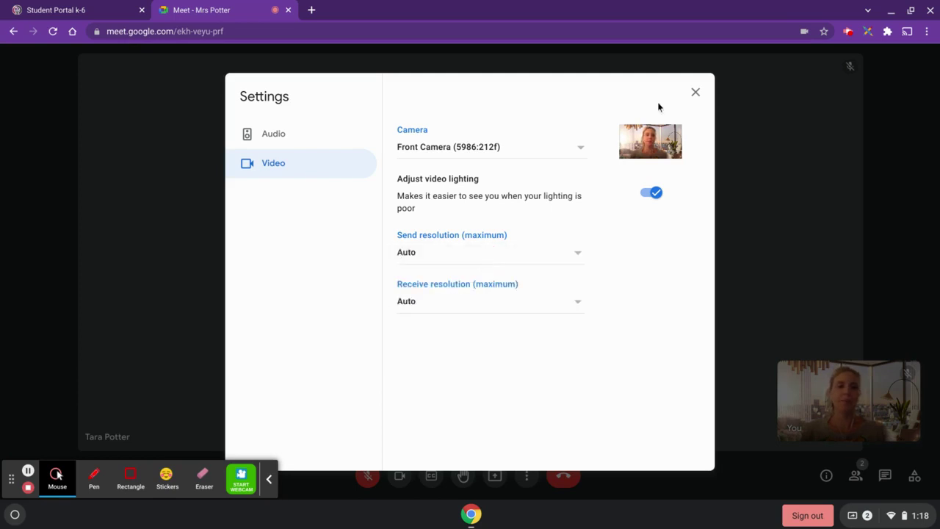
pyautogui.click(696, 94)
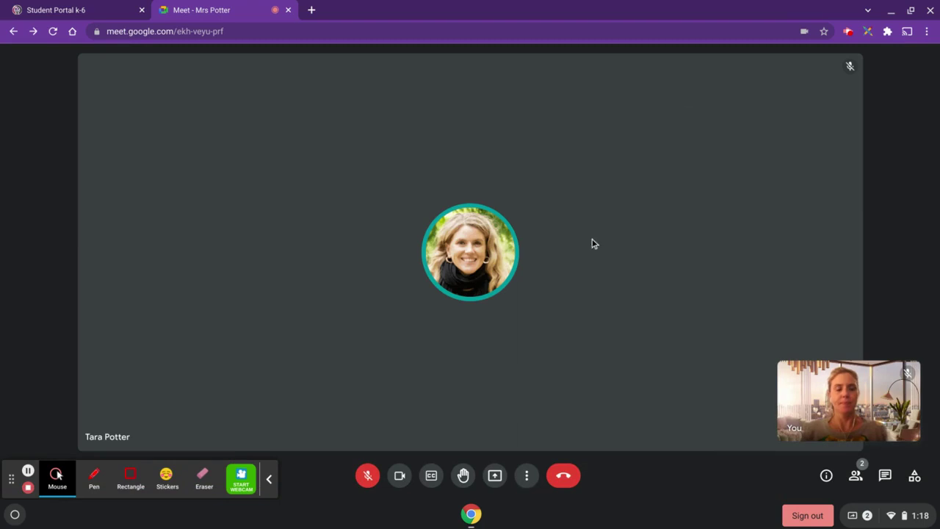
pyautogui.click(527, 477)
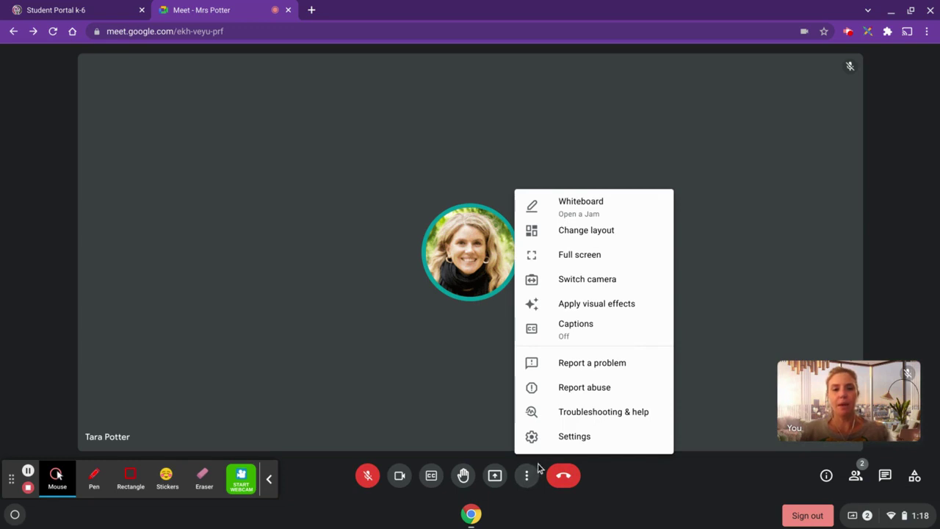
pyautogui.click(563, 254)
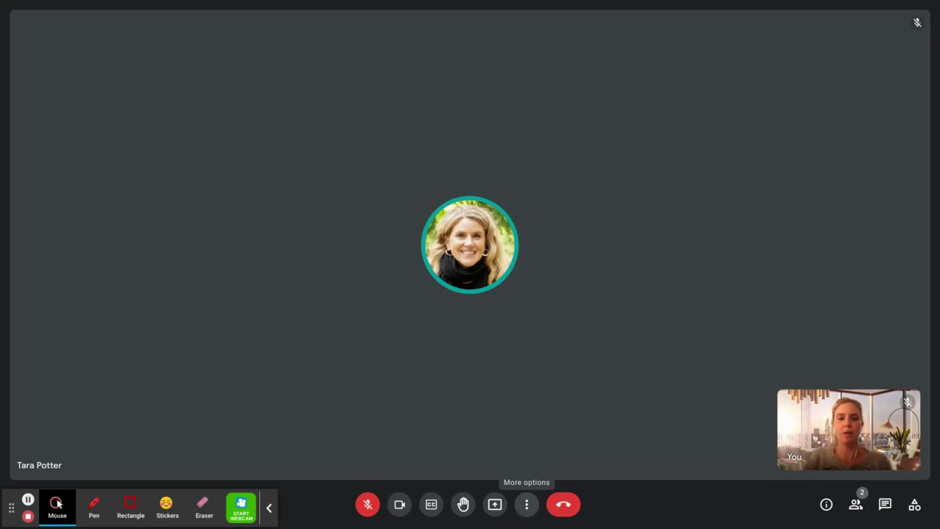
pyautogui.press('Escape')
pyautogui.click(529, 482)
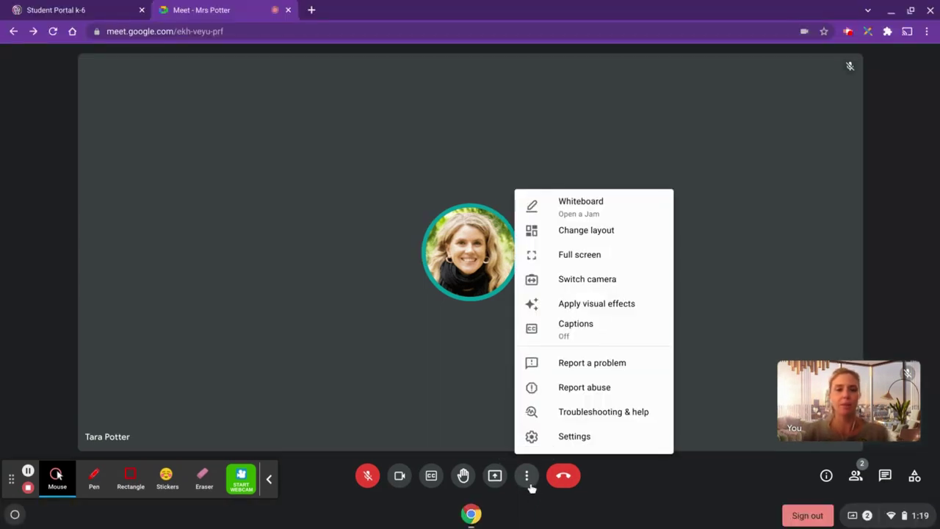
pyautogui.click(476, 403)
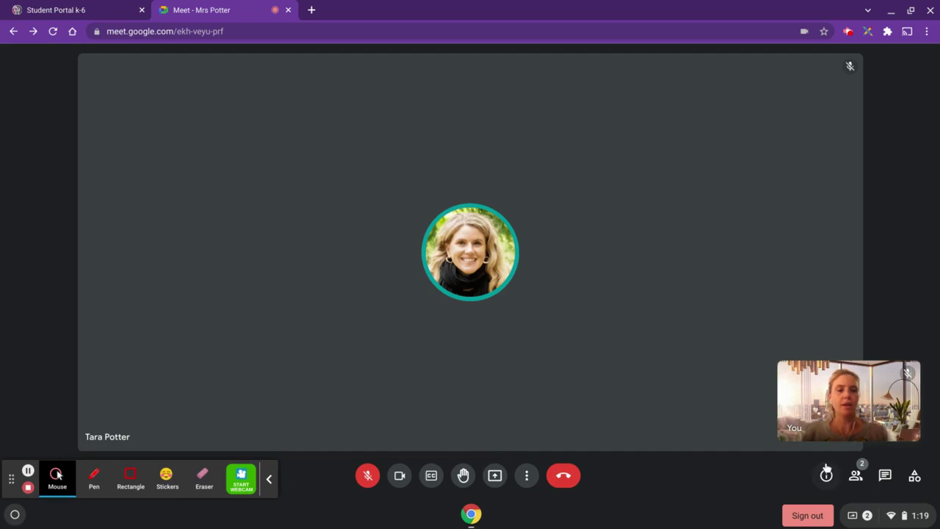
# Step: Send 'Hi😀' to everyone in the in-call chat, adding the grinning smiley from the emoji picker
pyautogui.click(885, 479)
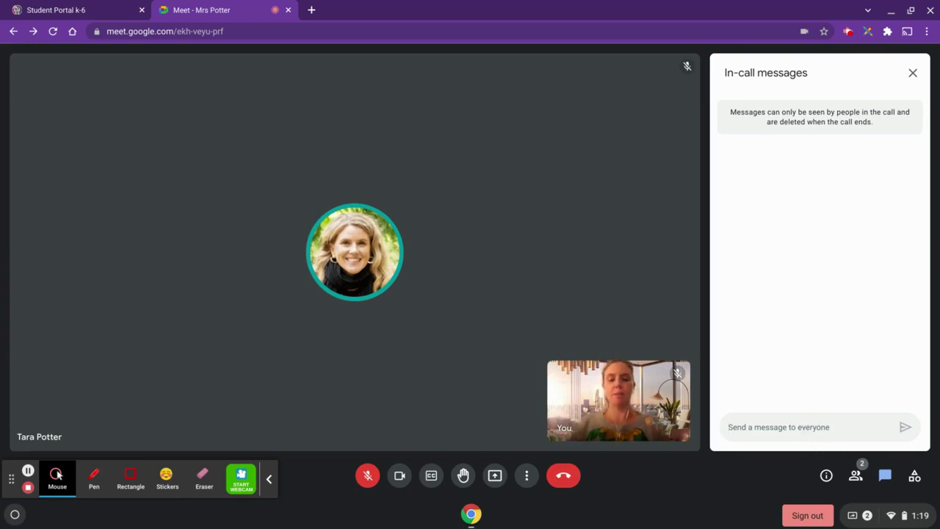
pyautogui.write('Hi')
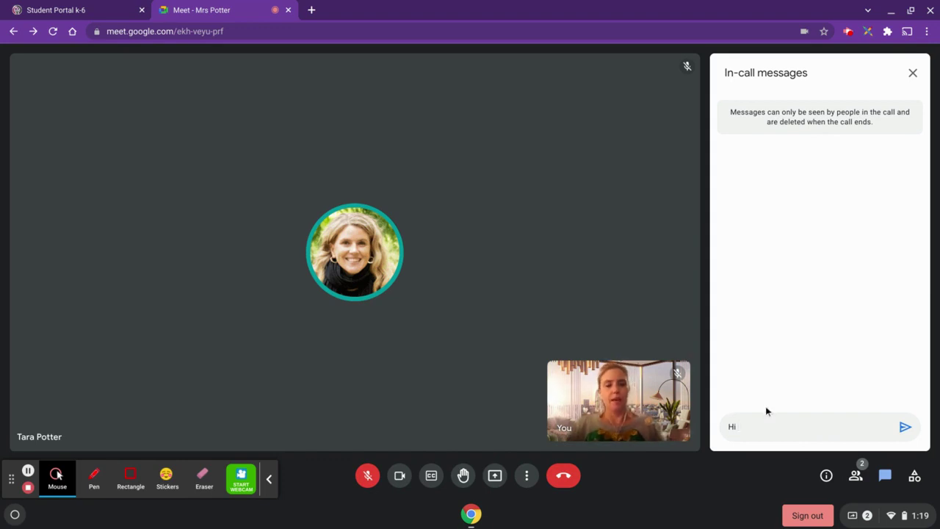
pyautogui.rightClick(766, 433)
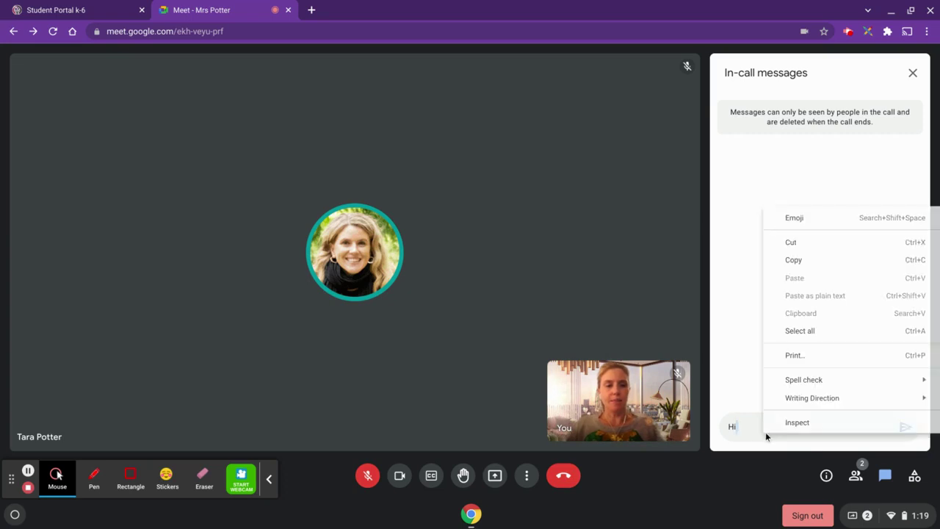
pyautogui.click(813, 218)
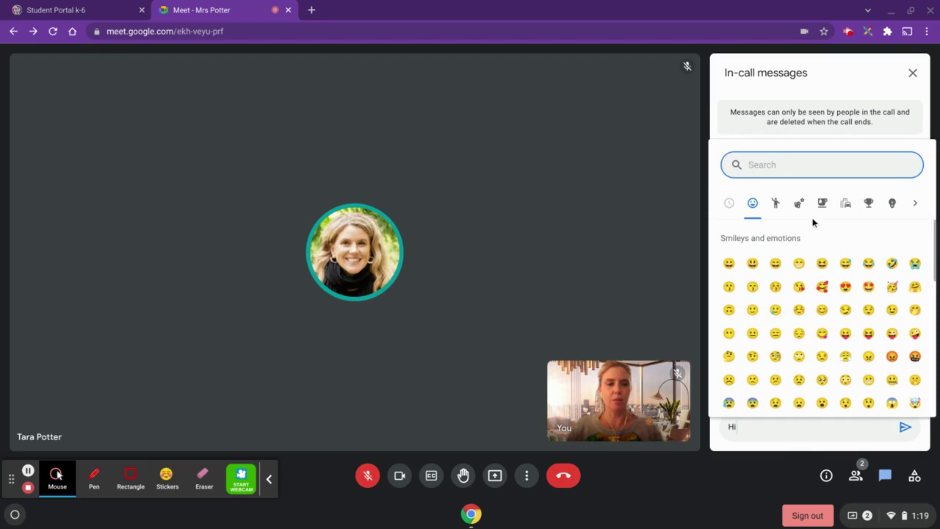
pyautogui.click(729, 264)
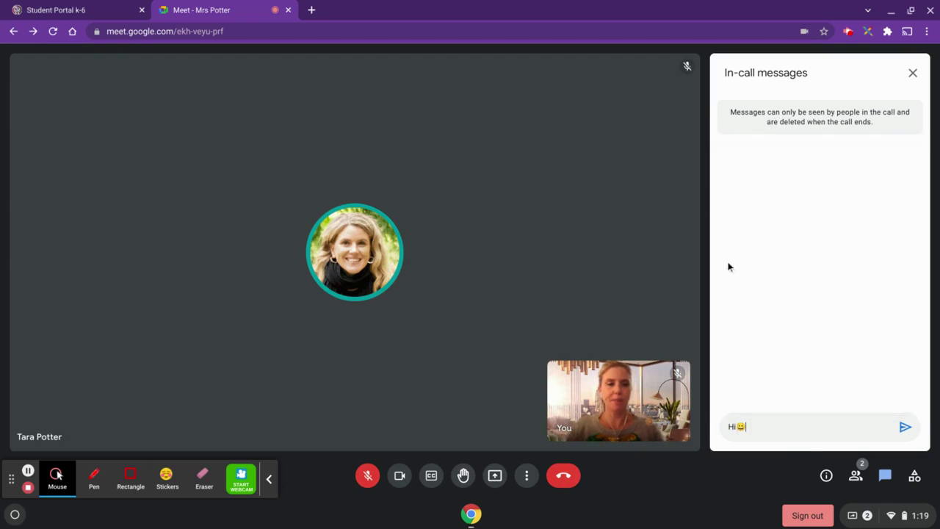
pyautogui.click(905, 432)
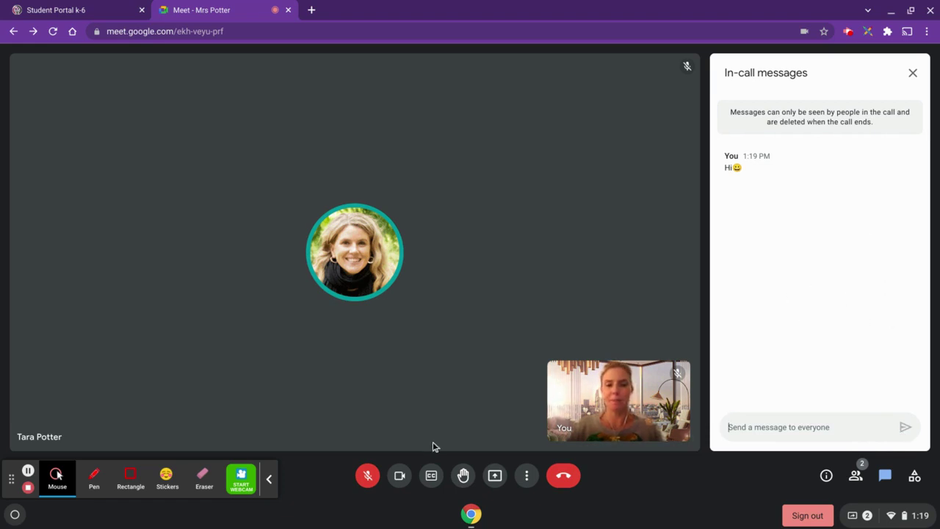
pyautogui.click(495, 476)
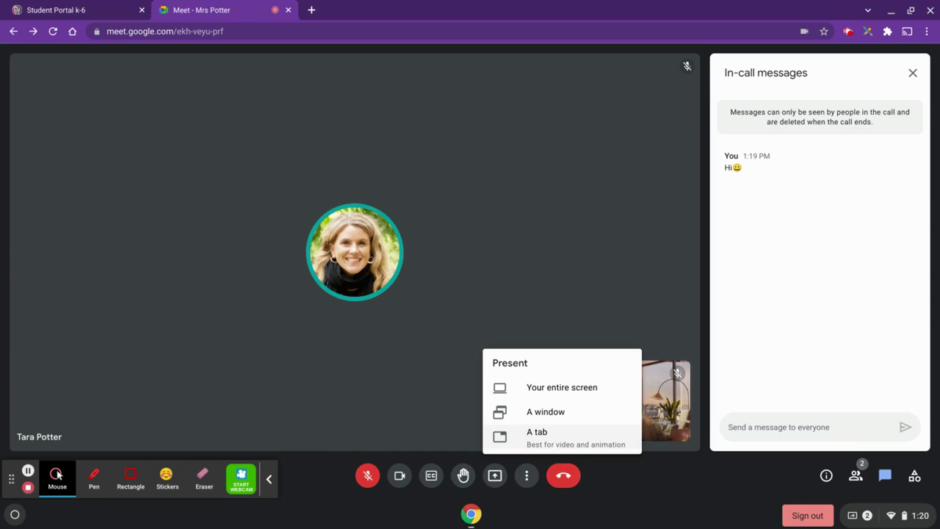
# Step: Share the Student Portal k-6 browser tab with the call, then stop sharing from the Meet tab
pyautogui.click(521, 439)
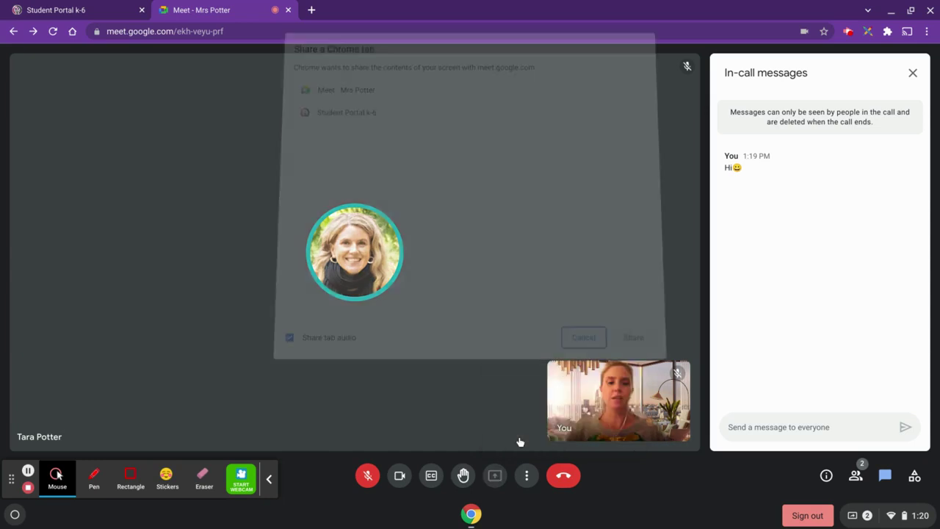
pyautogui.click(368, 119)
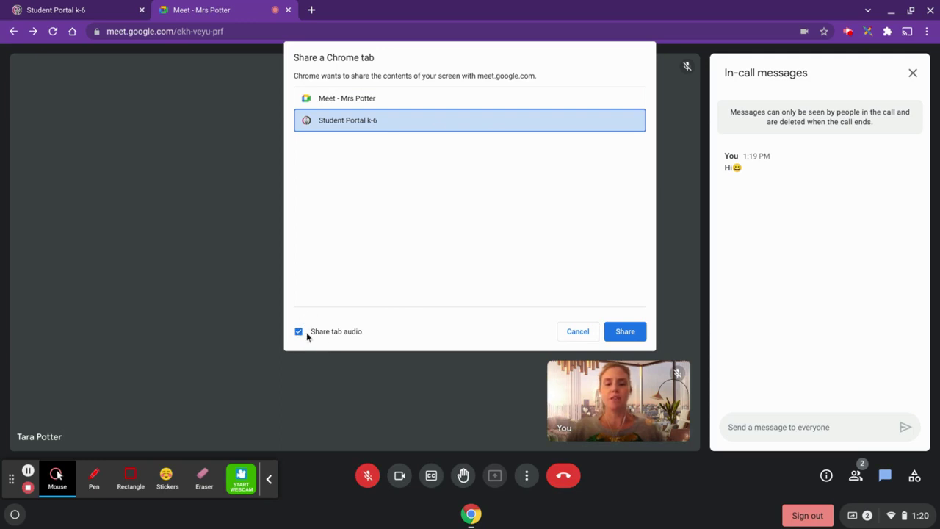
pyautogui.click(625, 331)
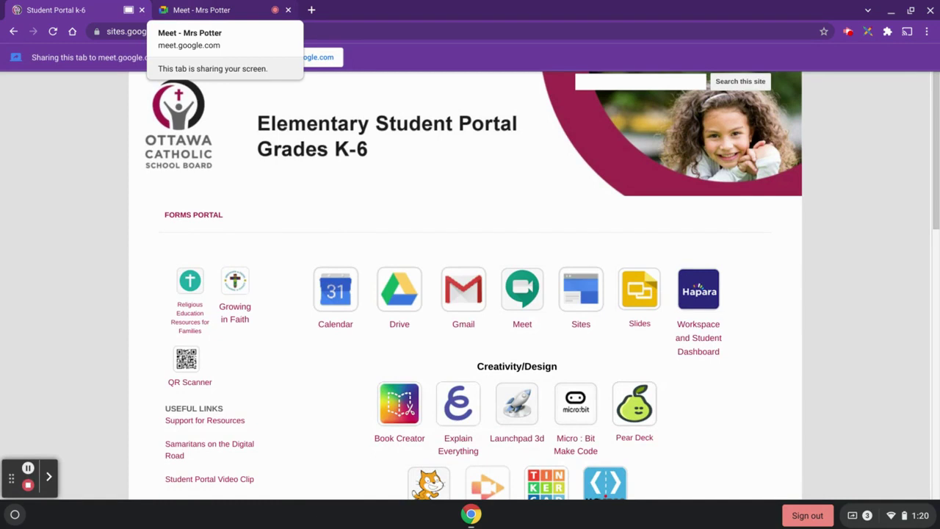
pyautogui.click(218, 10)
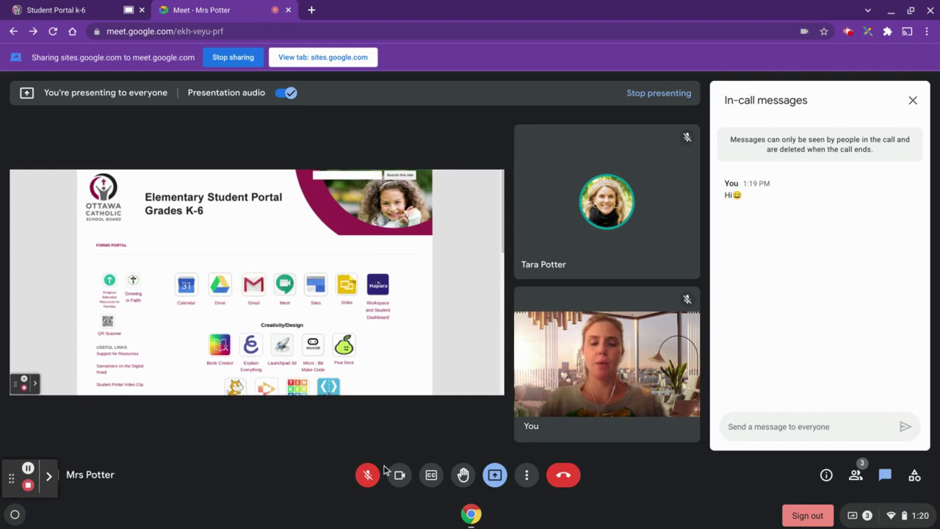
pyautogui.click(234, 58)
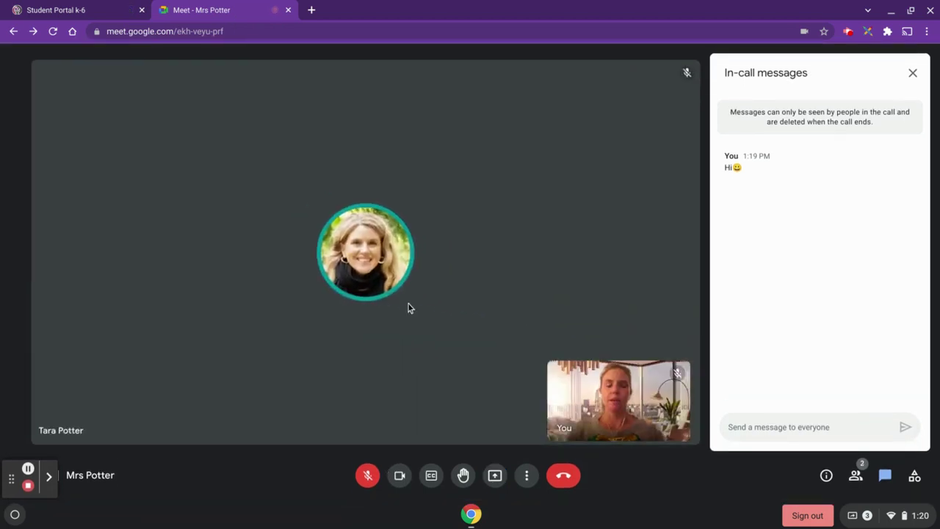